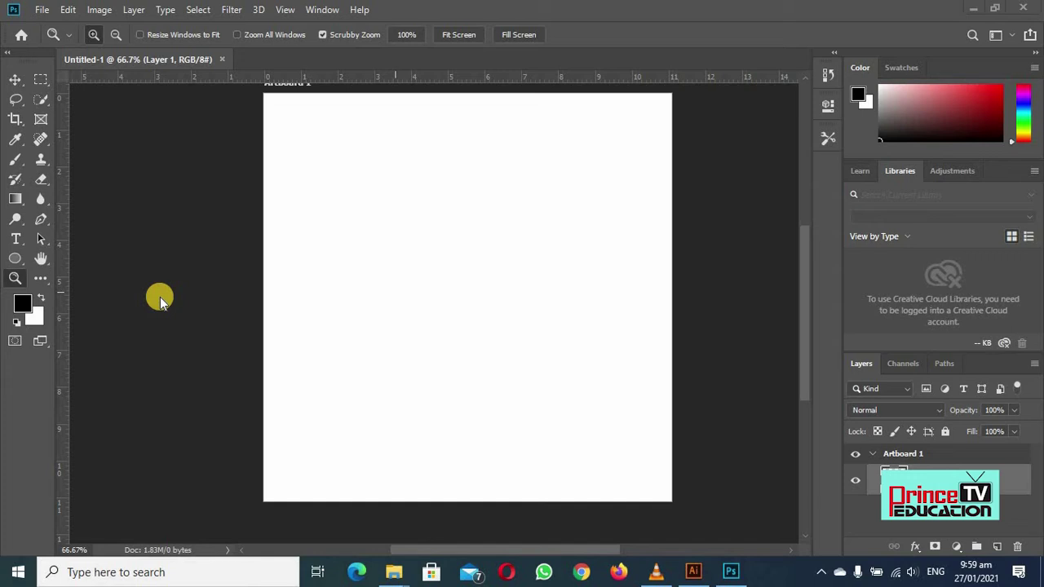
Switch to Illustrator, select and copy all the flower artwork on the artboard, and switch back to Photoshop
left_click(691, 571)
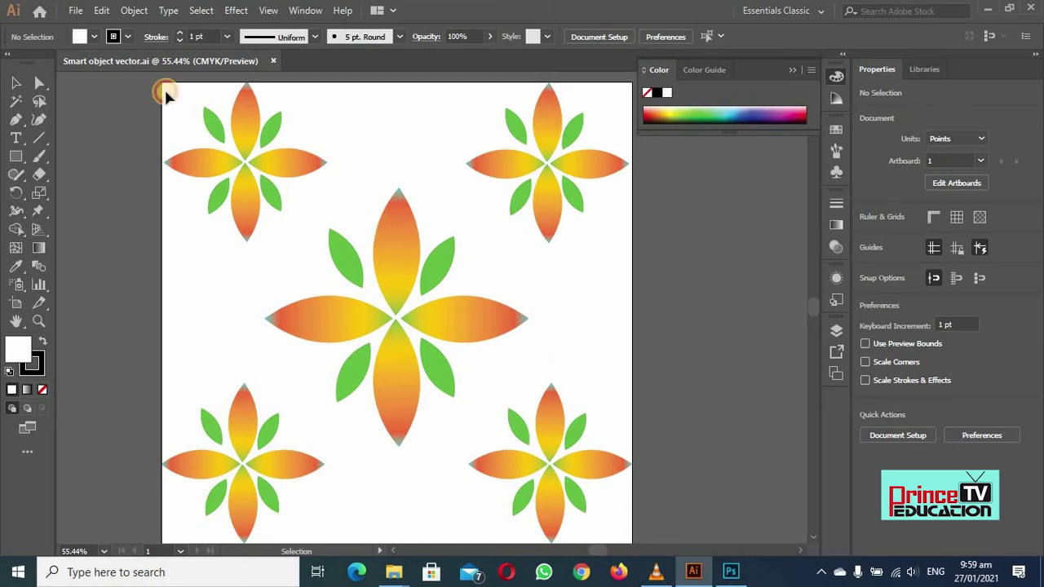
left_click_drag(167, 91, 608, 536)
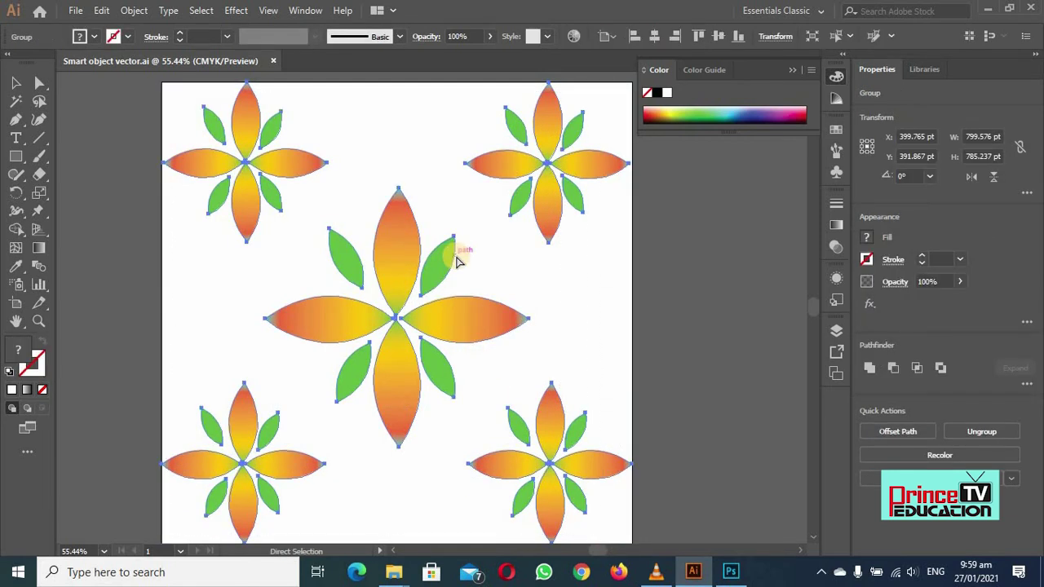
left_click(733, 571)
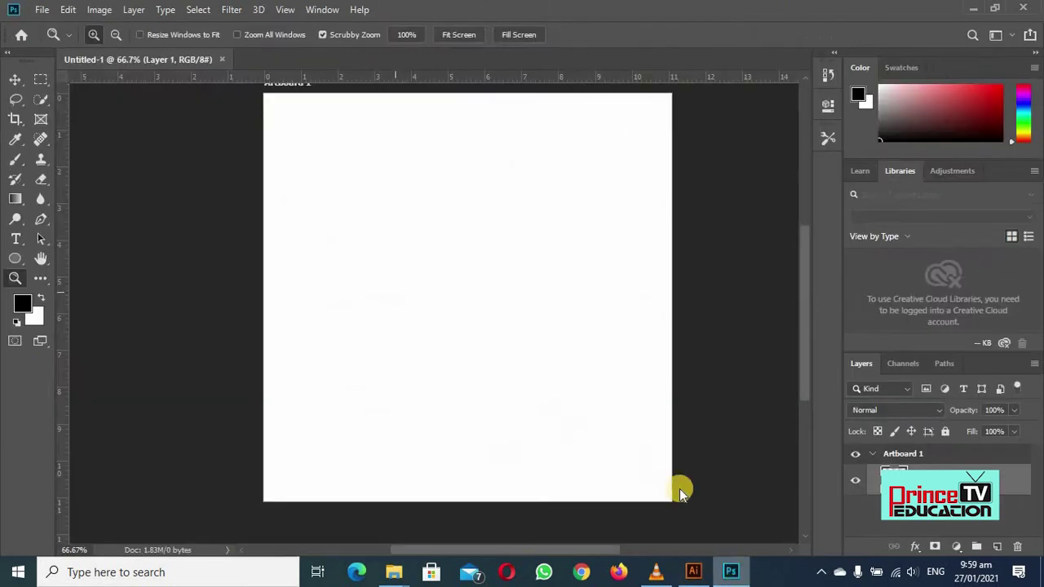
Paste the copied flower artwork onto the artboard as a shape layer, then undo the paste
left_click(445, 233)
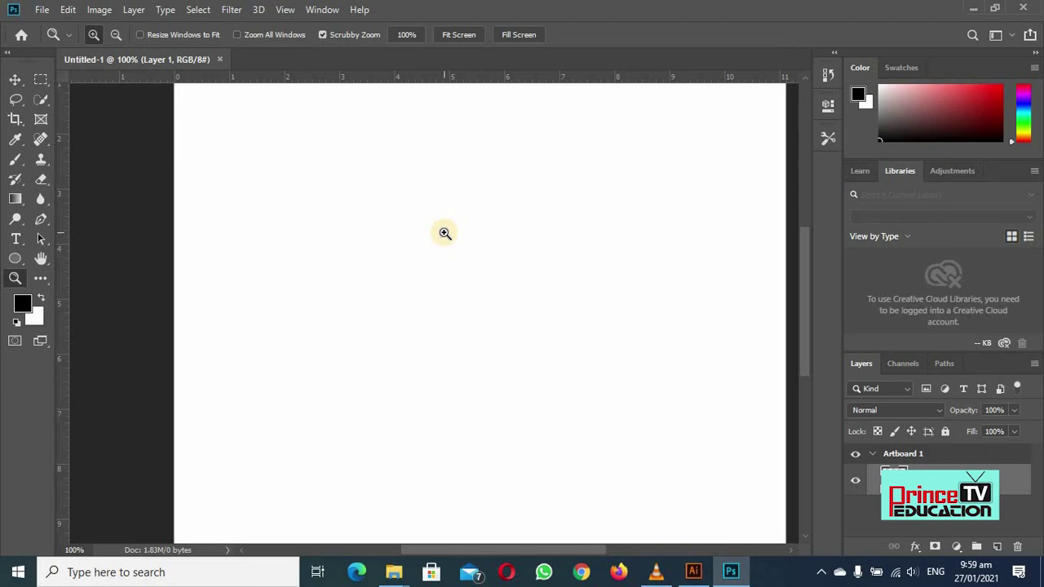
key("ctrl+v")
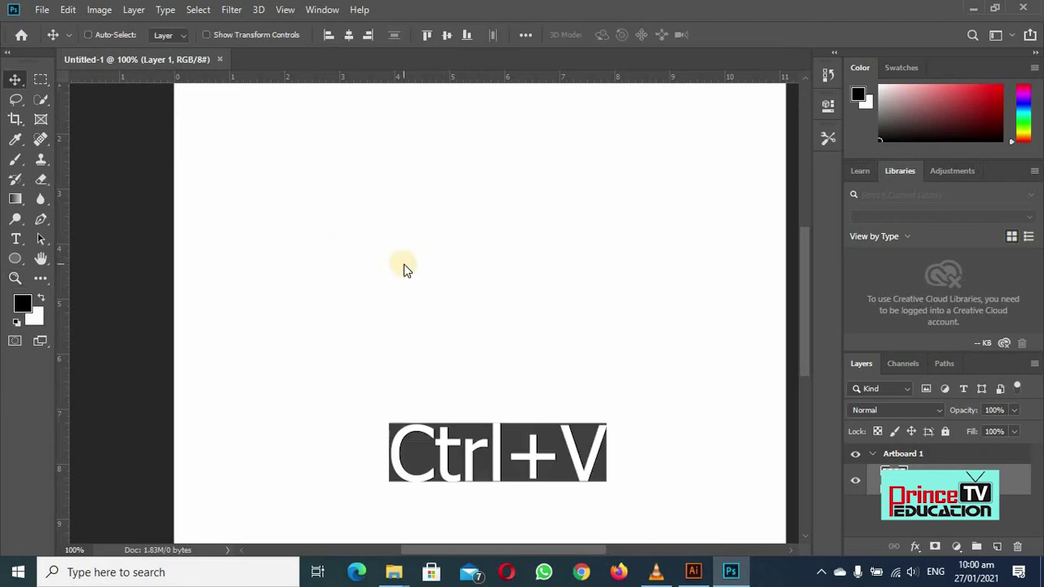
key("ctrl+v")
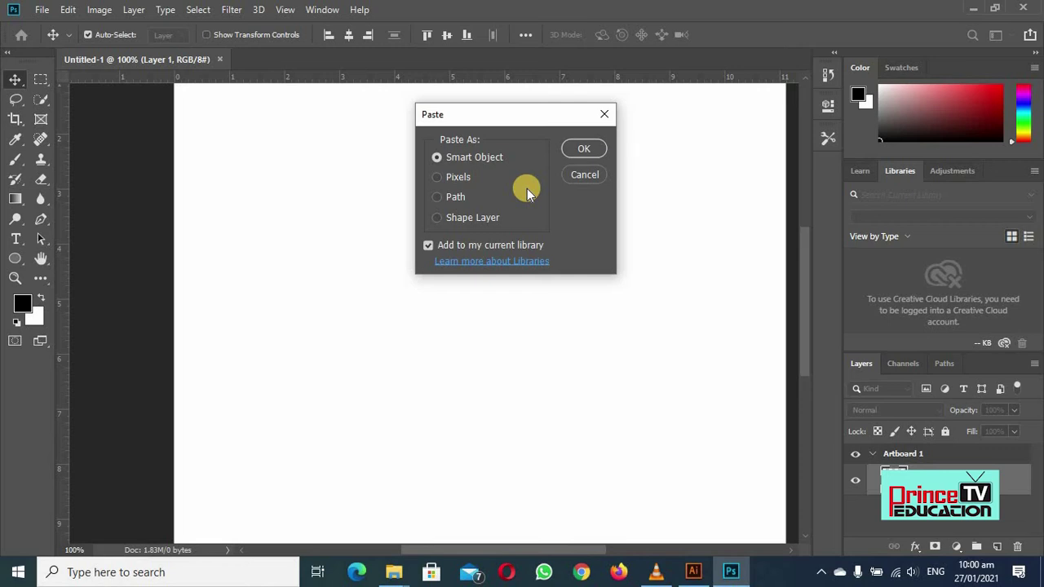
left_click(438, 221)
left_click(579, 151)
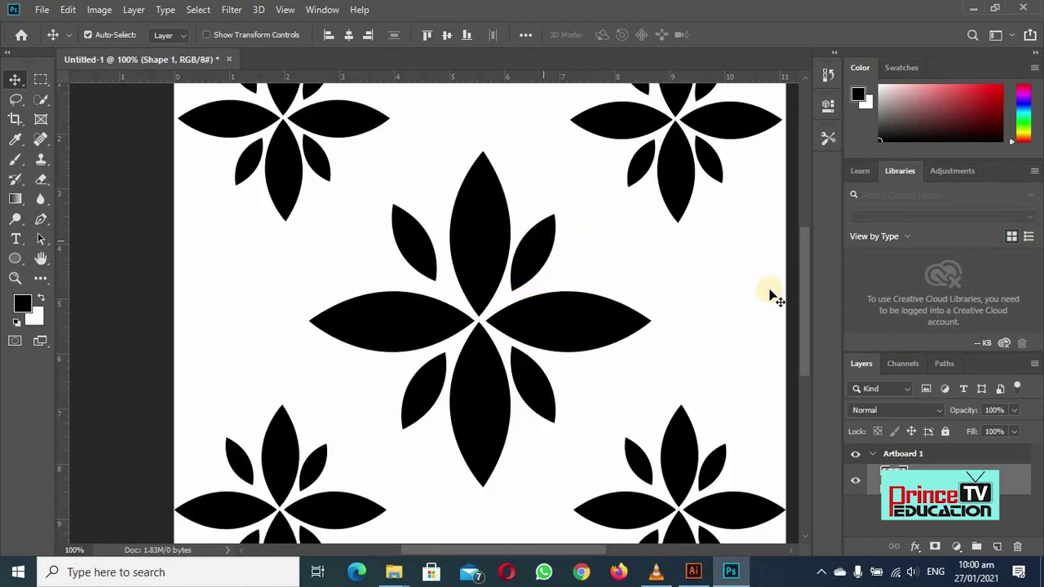
mouse_move(805, 285)
left_mouse_down()
mouse_move(800, 201)
mouse_move(811, 338)
mouse_move(808, 304)
left_mouse_up()
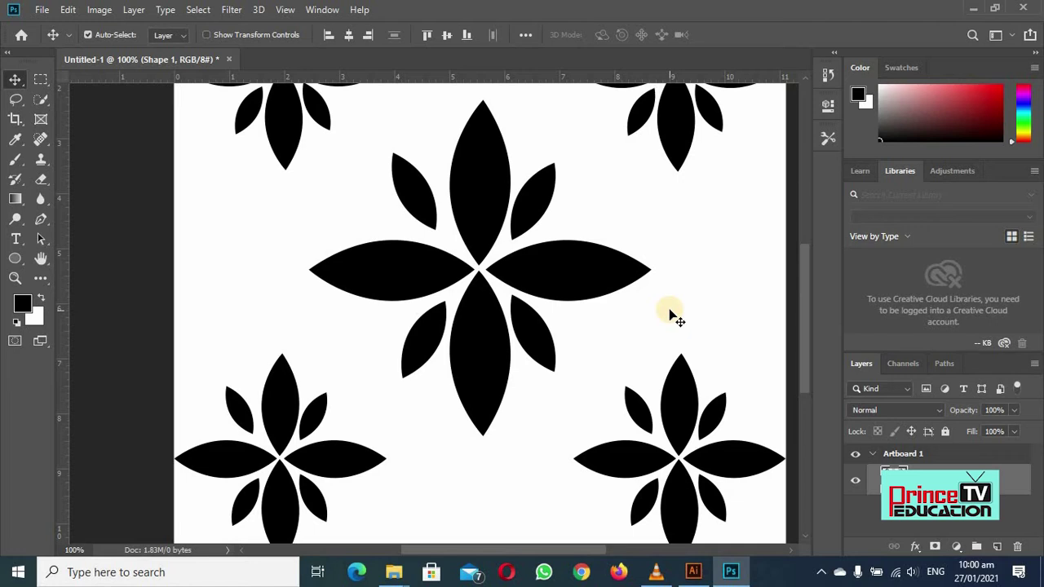
key("ctrl+z")
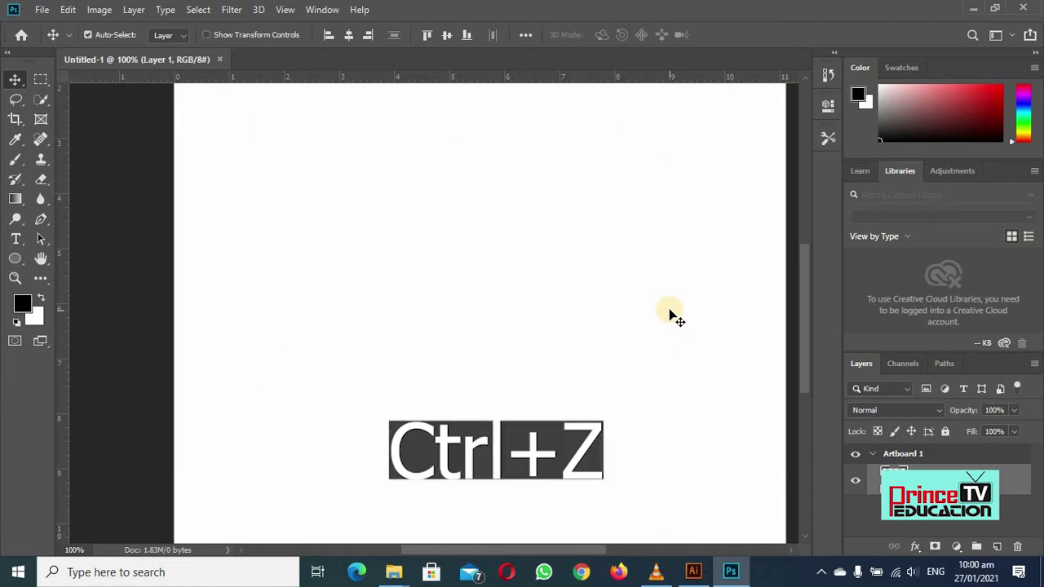
Paste the flower artwork as a path, then close the Untitled-1 document
key("ctrl")
key("ctrl+v")
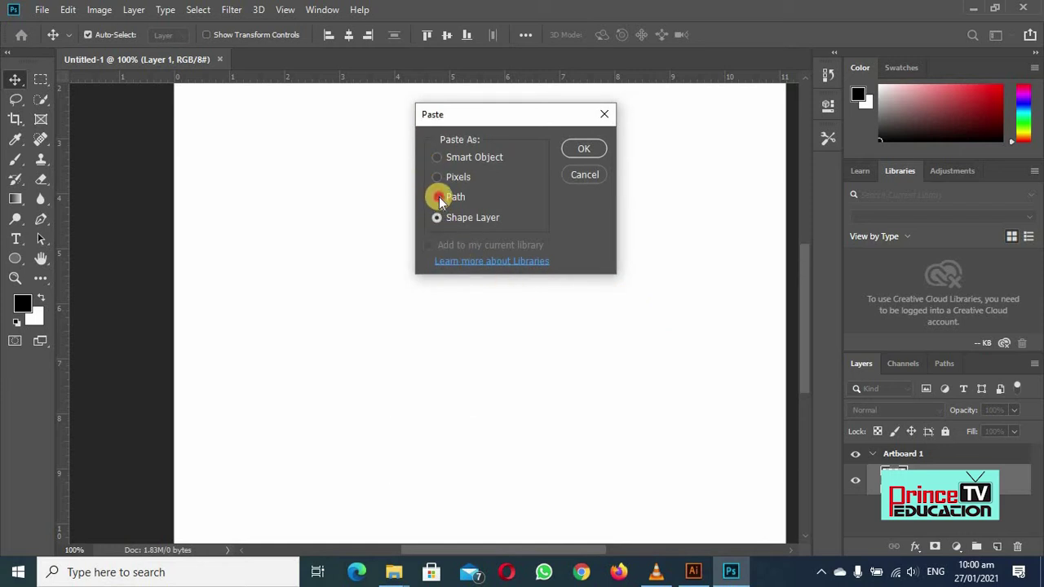
left_click(582, 148)
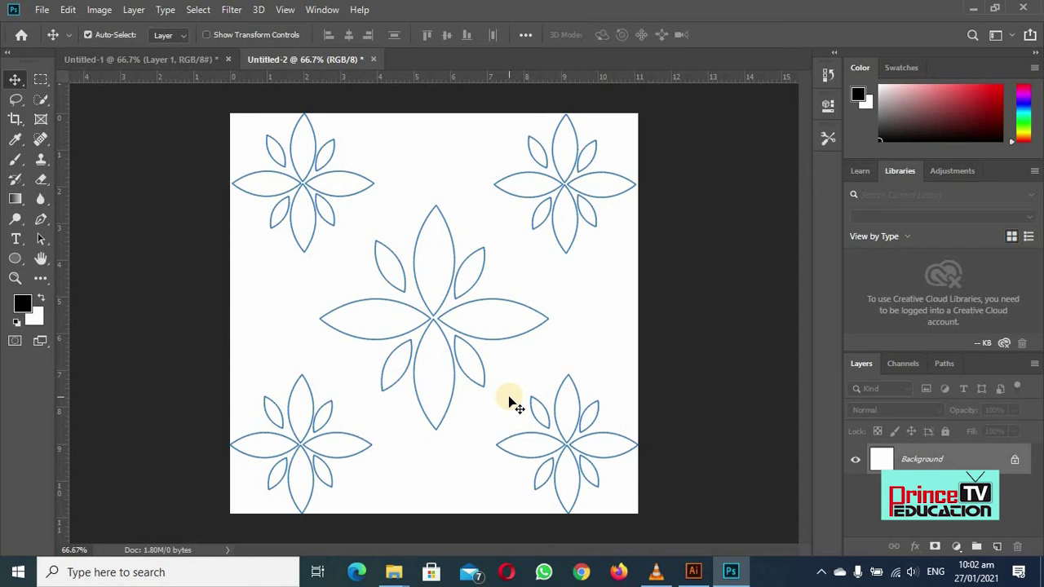
left_click(195, 61)
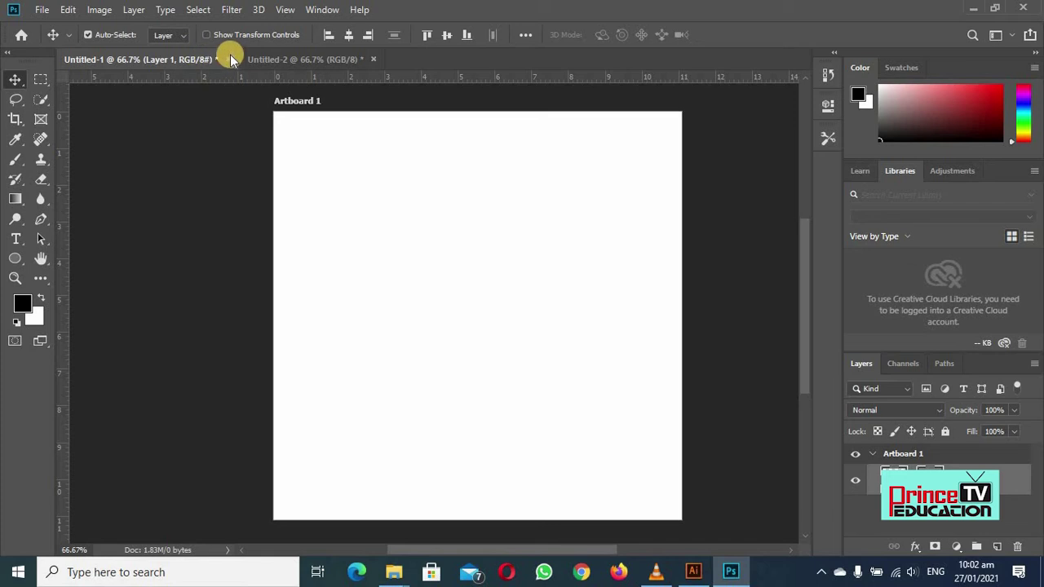
left_click(230, 59)
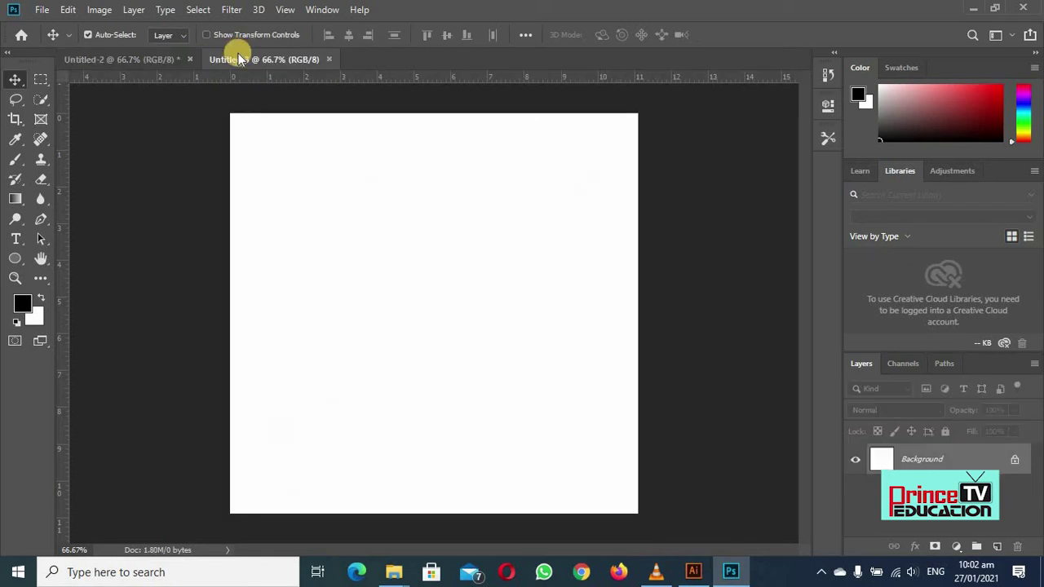
Paste the flower artwork into the blank Untitled-3 document as pixels and commit the placement
key("ctrl+v")
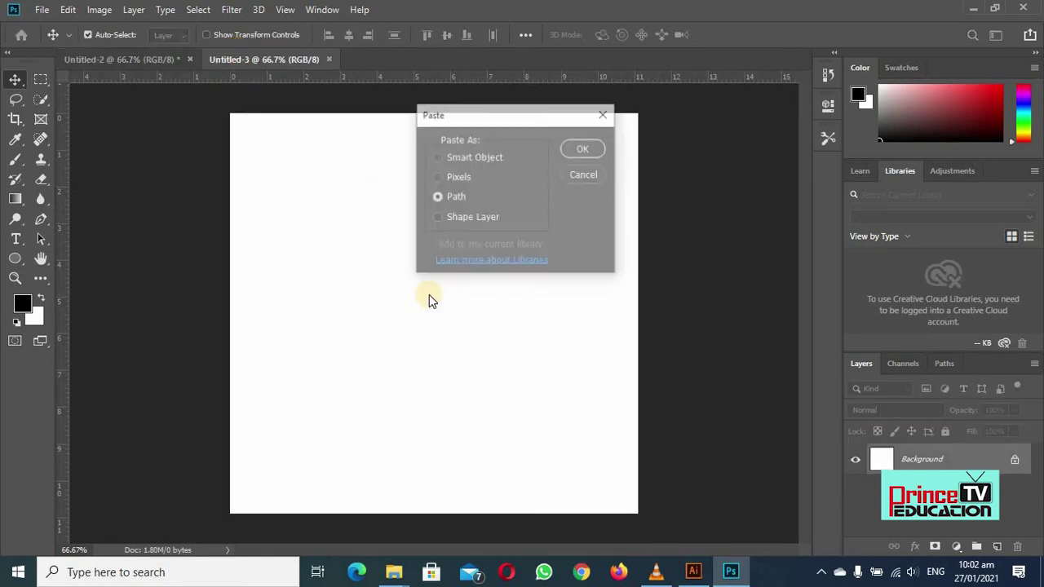
left_click(436, 177)
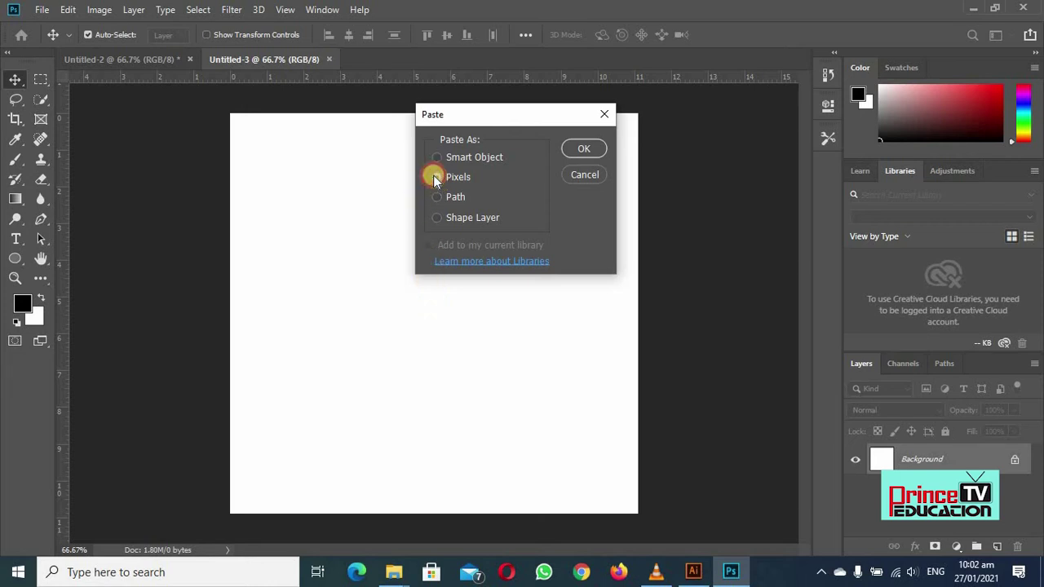
left_click(582, 148)
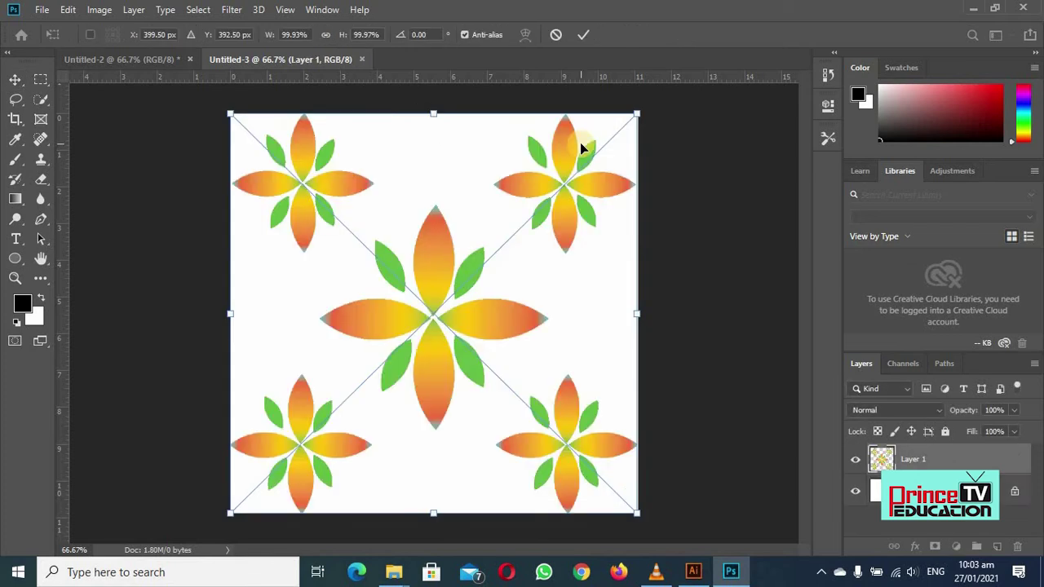
left_click(583, 33)
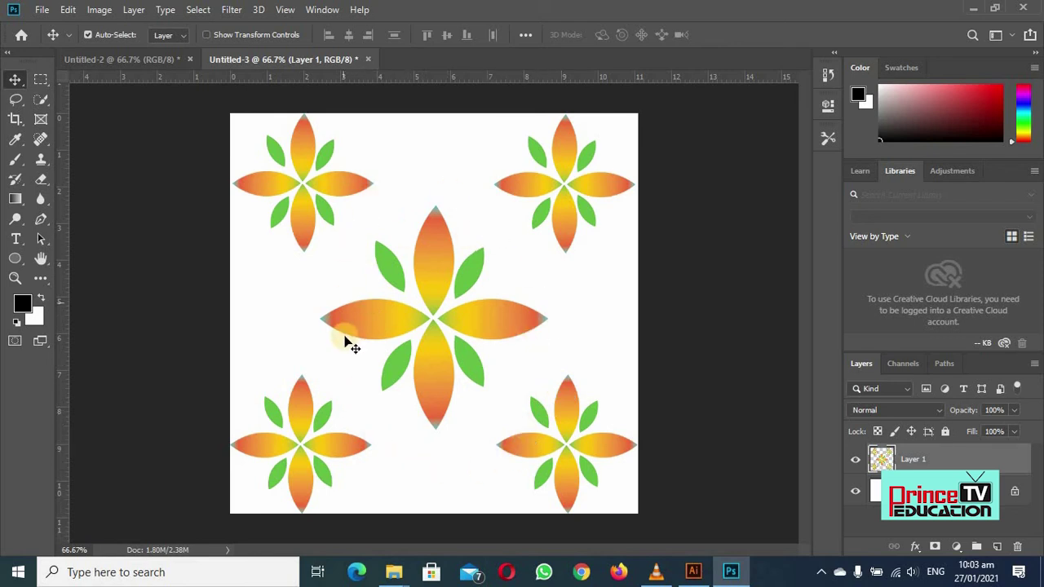
Shrink the pasted pixel flower layer to a small group and move it into the canvas's lower-right corner
left_click(356, 250)
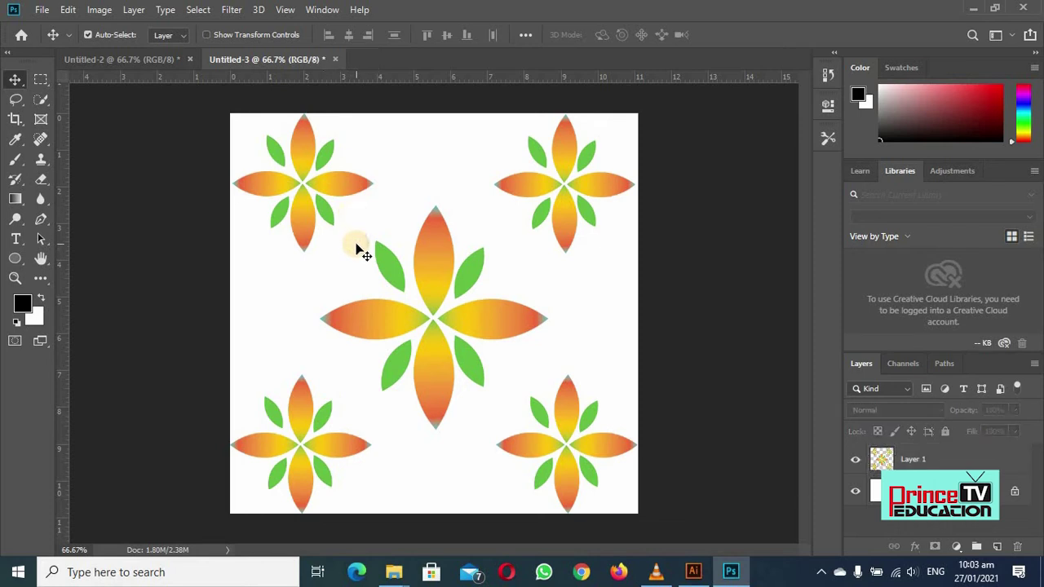
key("ctrl")
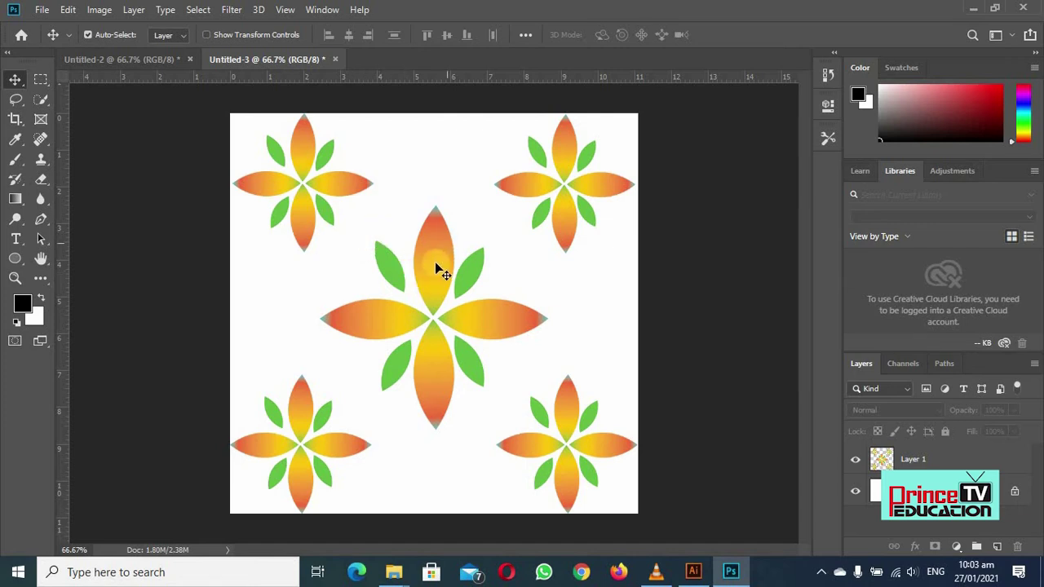
key("ctrl")
left_click(279, 152)
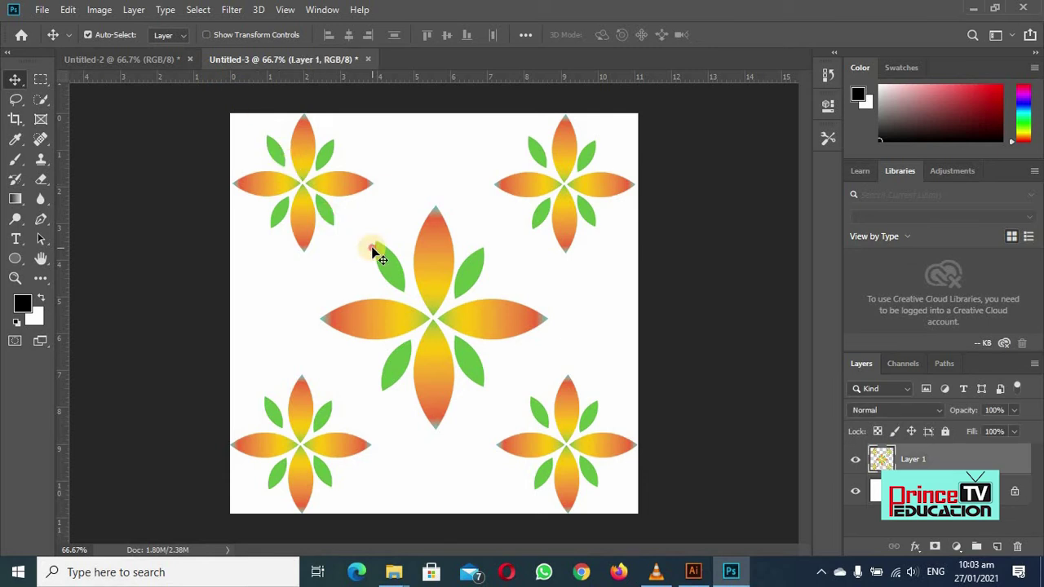
left_click(371, 249)
key("ctrl")
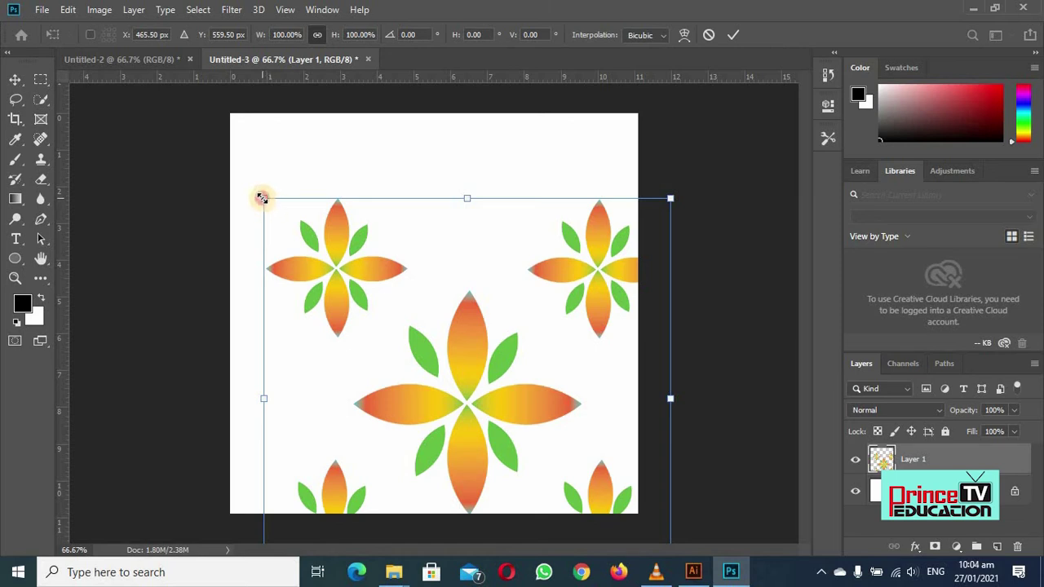
left_click_drag(261, 201, 561, 490)
left_click(733, 34)
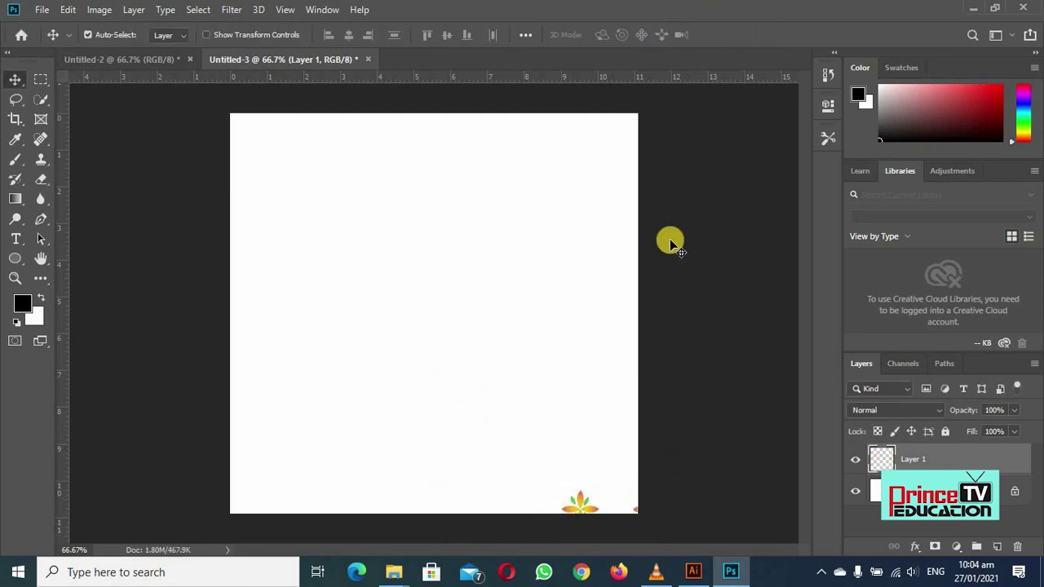
left_click_drag(549, 438, 537, 420)
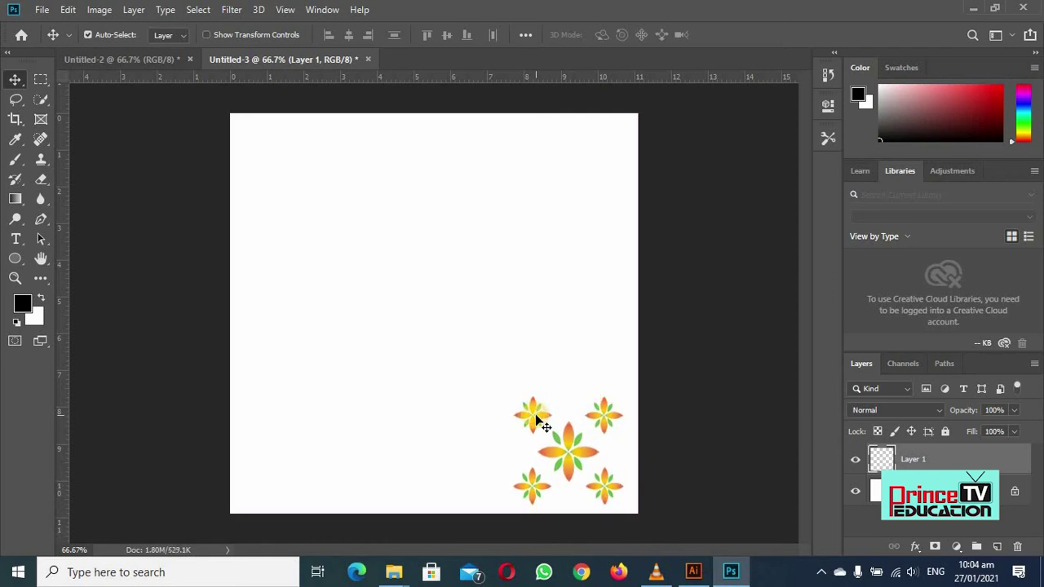
Enlarge the small pixel flower layer proportionally to about 413% of its current size
key("ctrl+t")
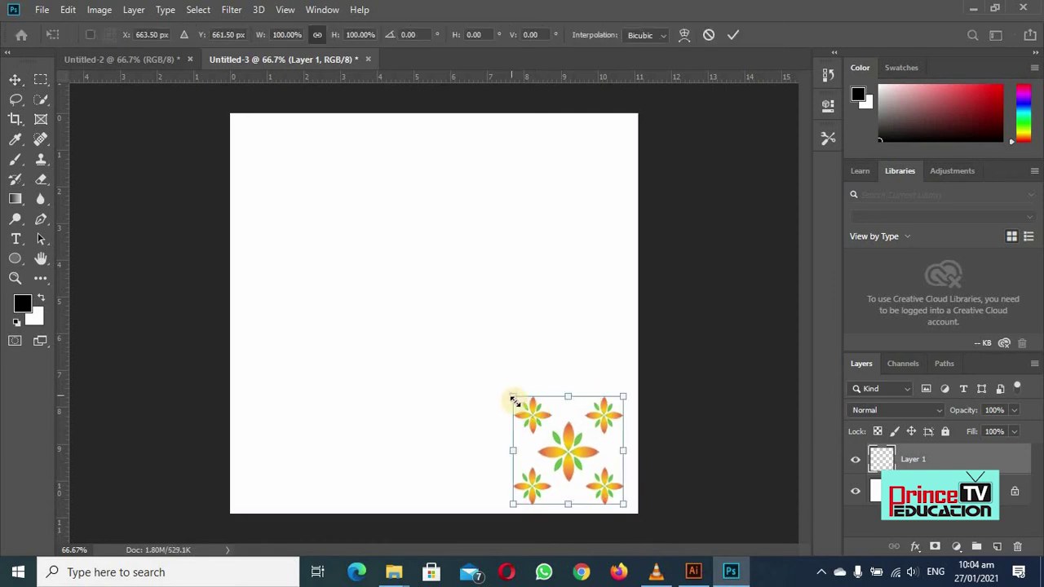
left_click_drag(514, 398, 166, 84)
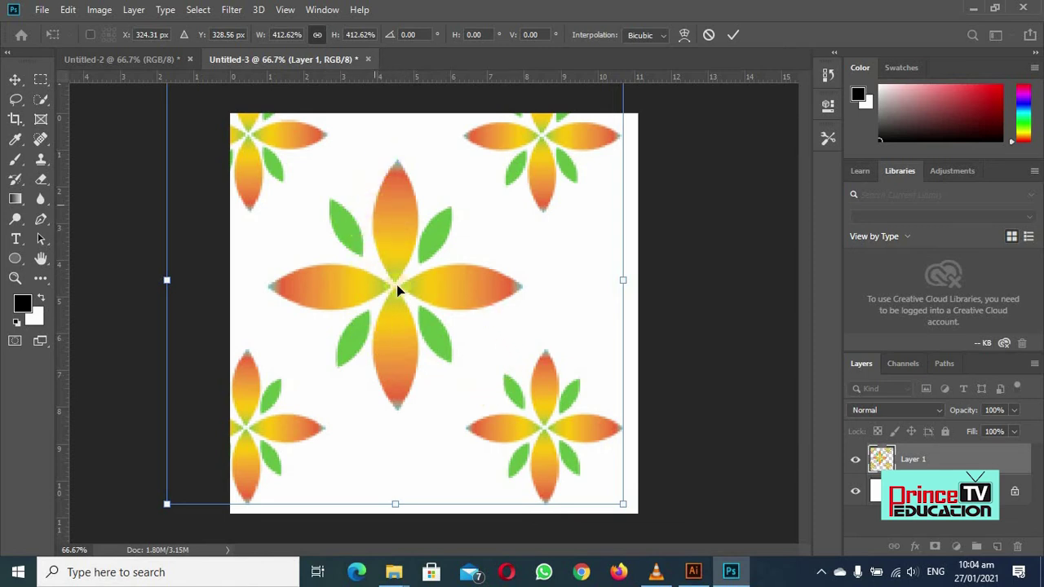
left_click(422, 247)
left_click(368, 207)
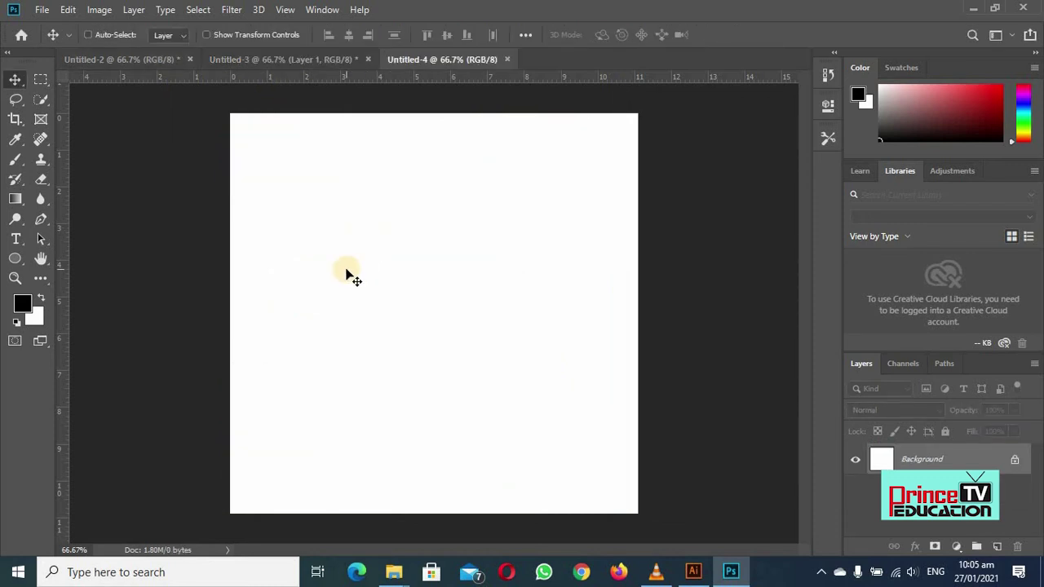
Paste the flower artwork into the blank Untitled-4 document as a smart object
key("ctrl+v")
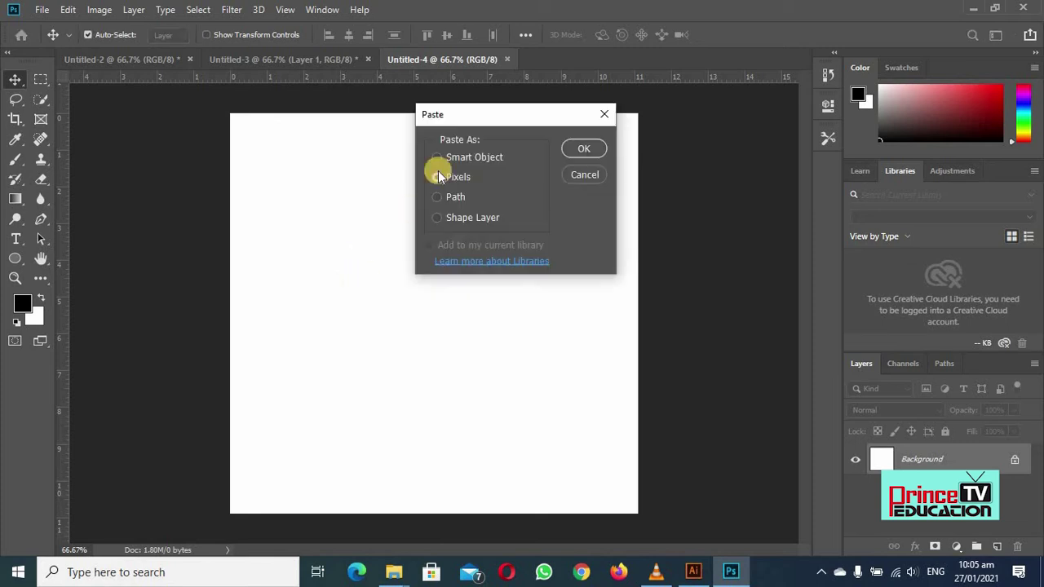
left_click(444, 157)
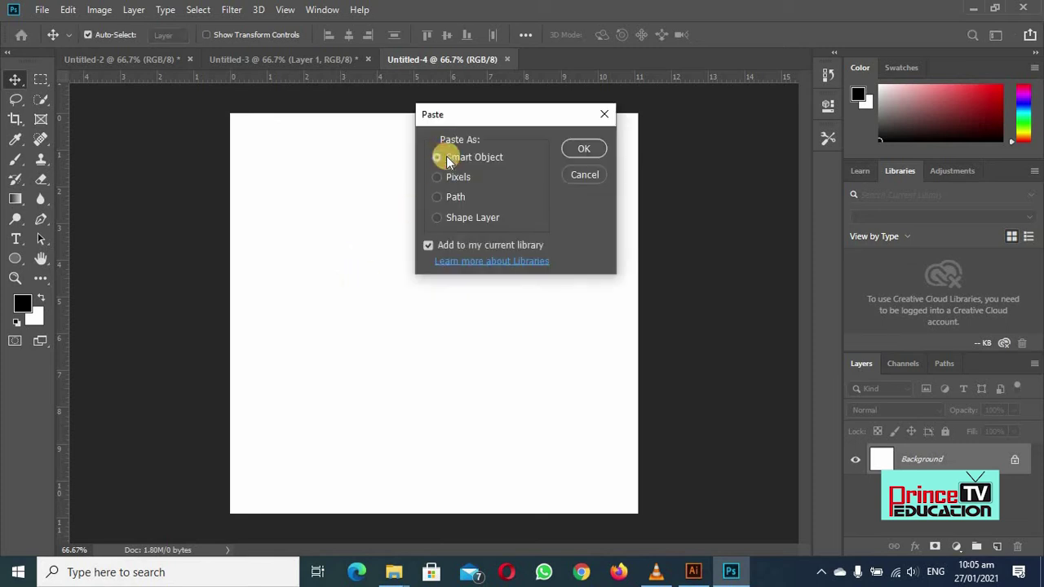
left_click(583, 150)
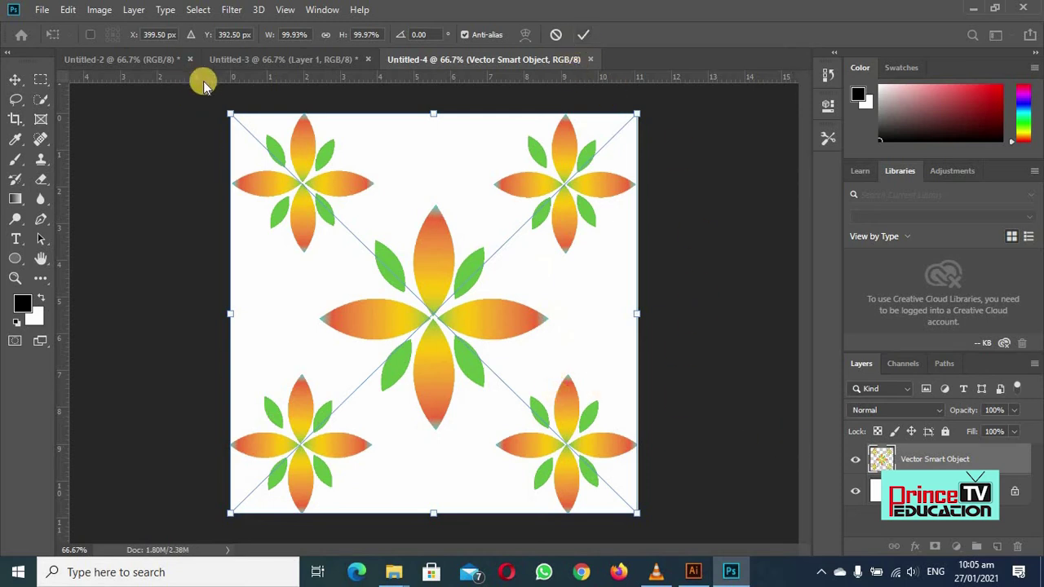
Scale the vector smart object to about 89%, center it on the canvas, and commit the placement
left_click_drag(229, 115, 275, 154)
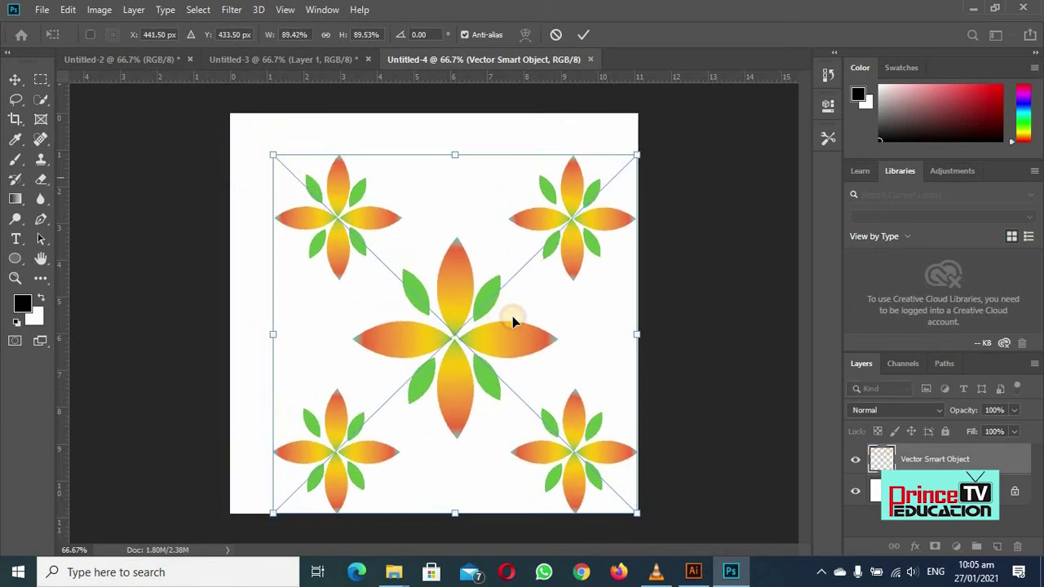
left_click_drag(512, 316, 493, 292)
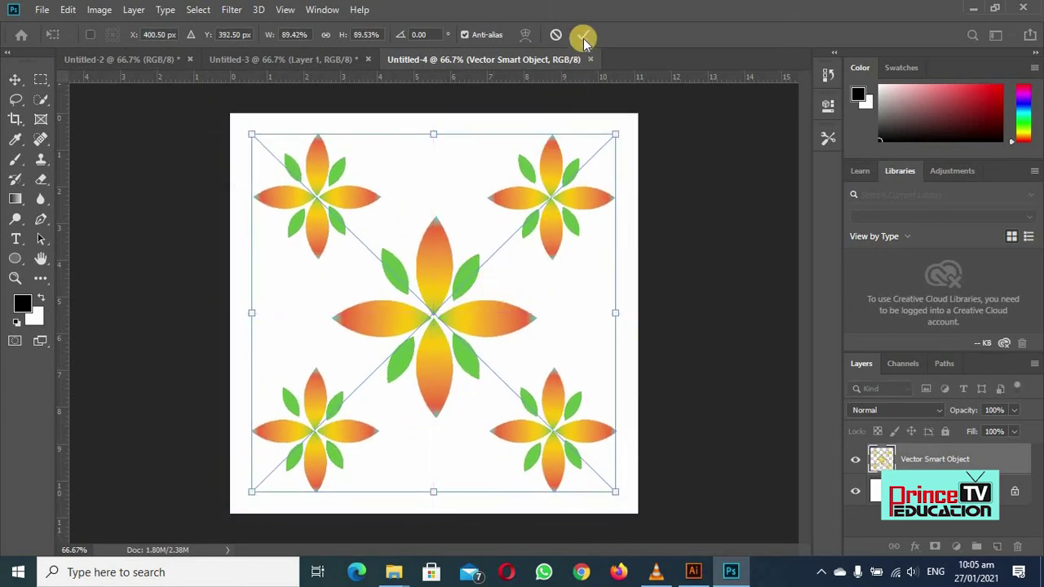
left_click(583, 34)
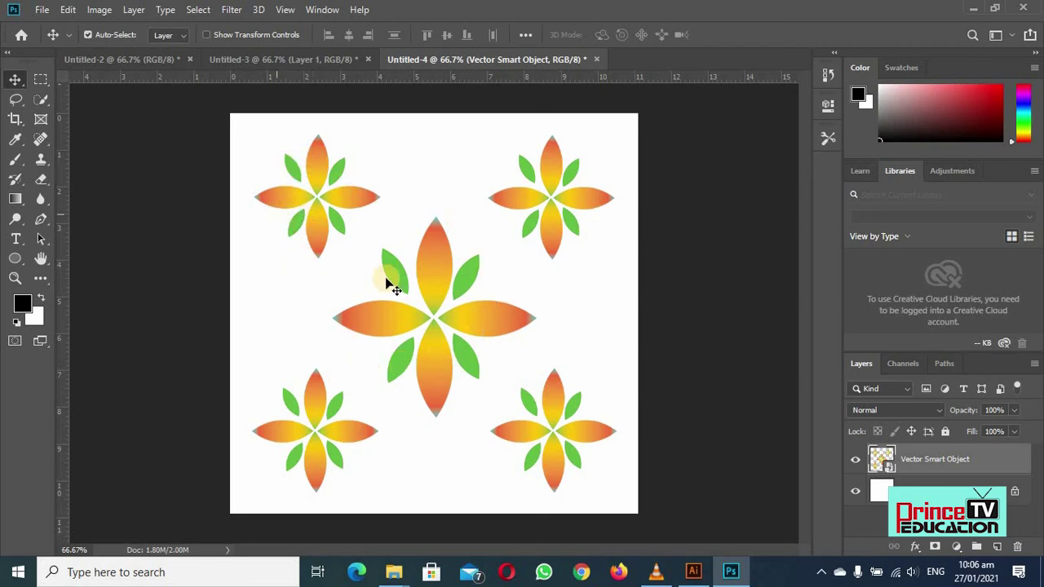
Try the Spot Healing Brush and the Eraser tool on the vector smart object
left_click(42, 143)
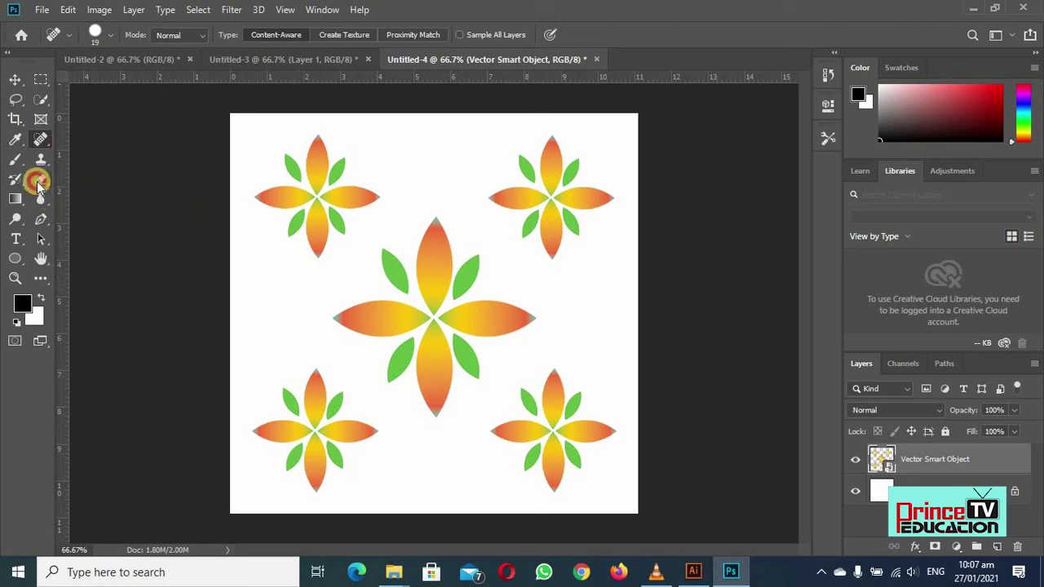
left_click(40, 180)
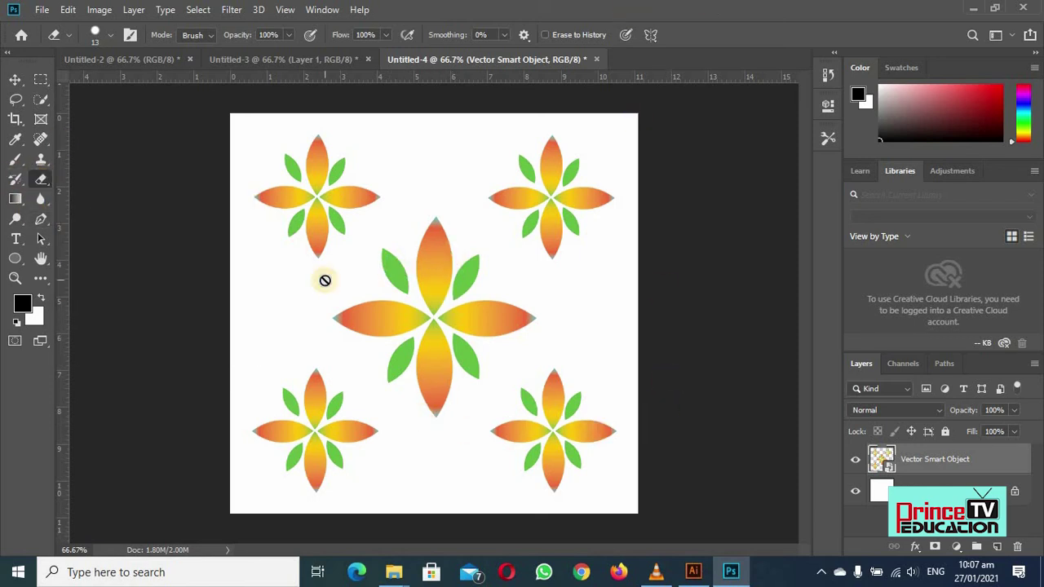
Create a new blank document, place the pexels-mike-170811 car photo in it as a smart object, and commit the placement
left_click(50, 10)
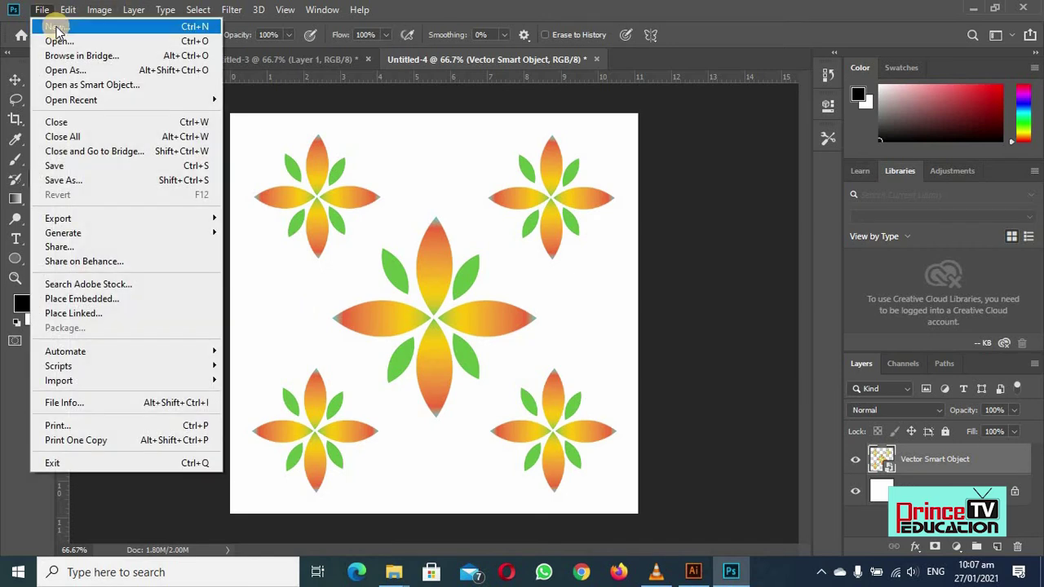
left_click(56, 28)
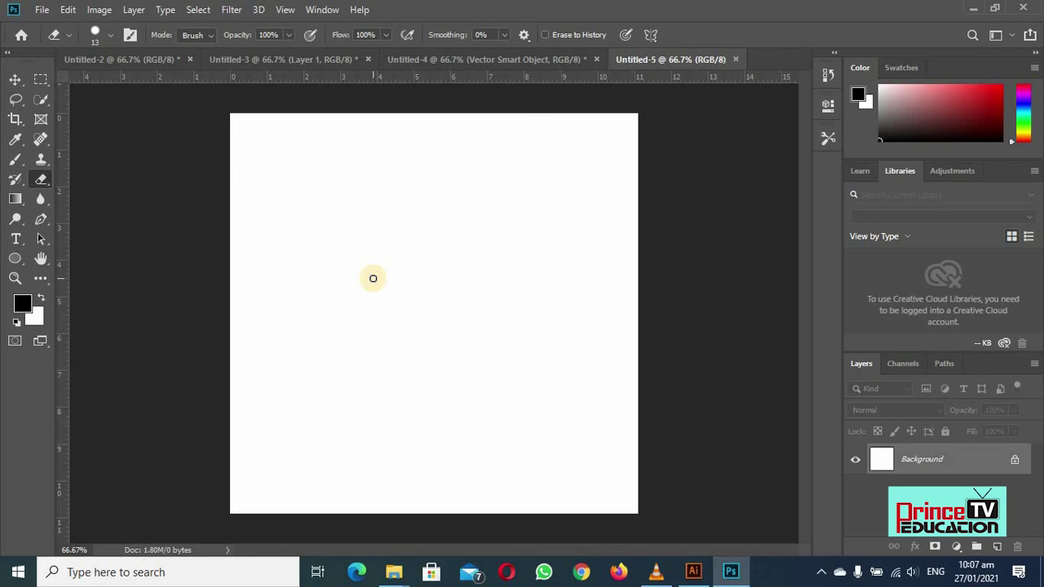
left_click(390, 567)
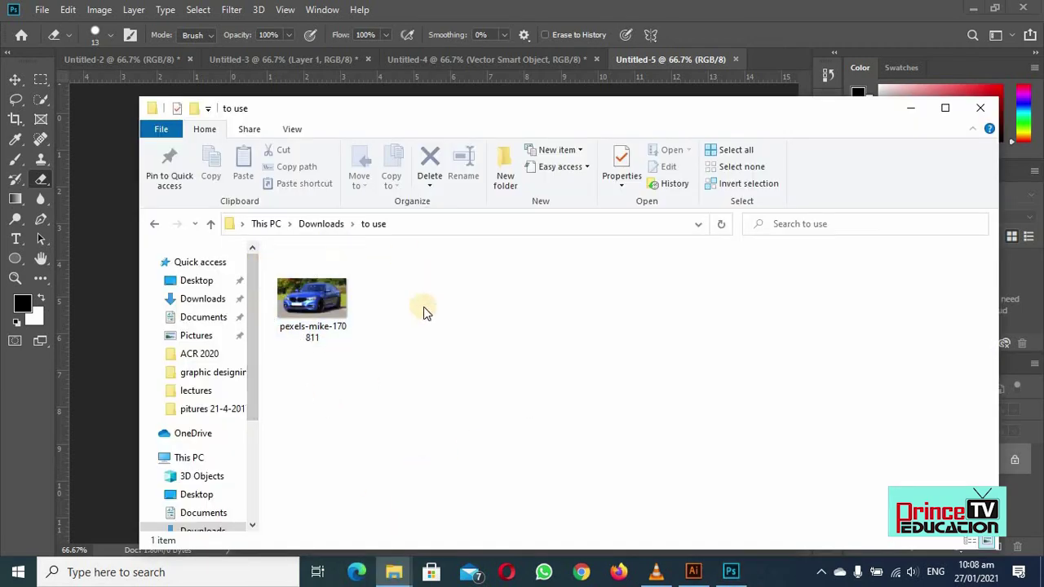
left_click(313, 292)
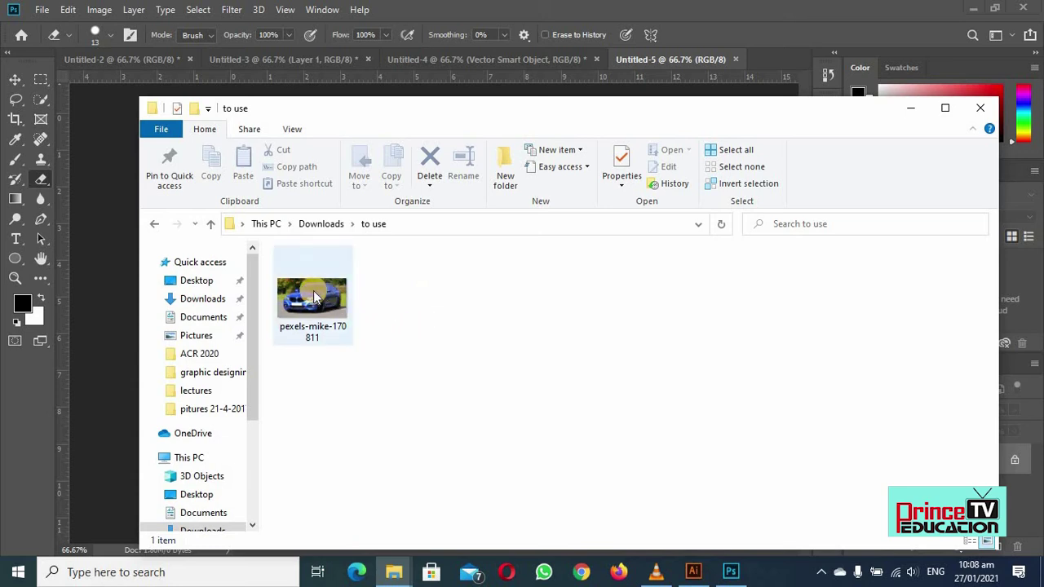
left_click_drag(313, 290, 114, 373)
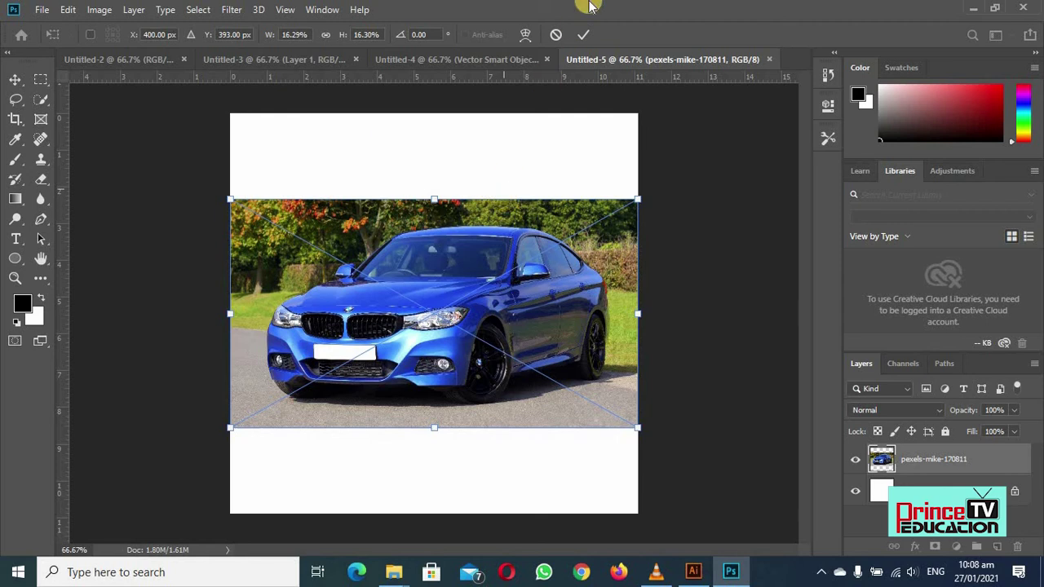
key("e")
left_click(587, 37)
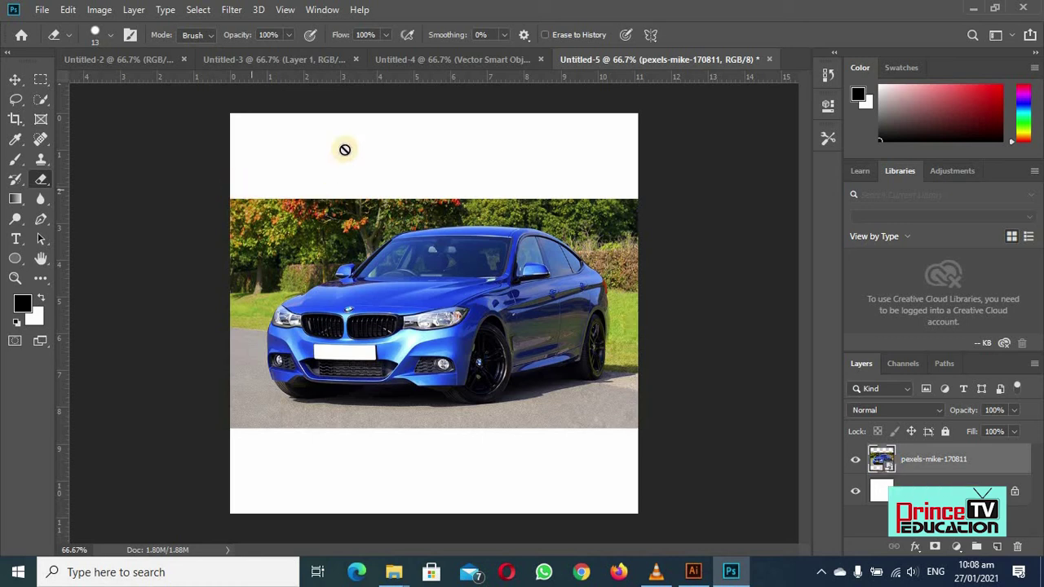
Shrink the car smart object toward its lower-right corner to about 2.67% scale and commit the transform
left_click(16, 79)
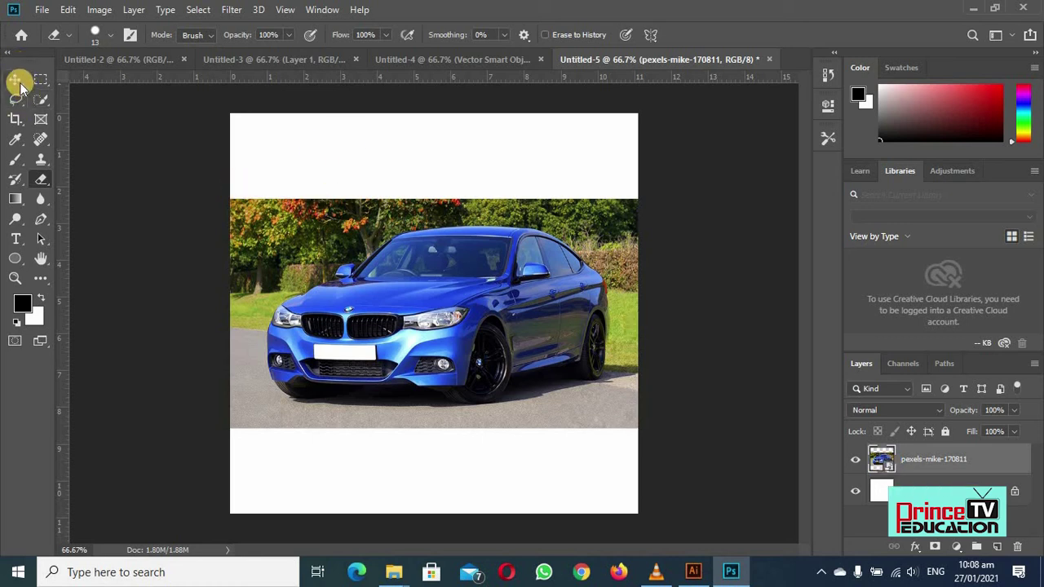
left_click_drag(330, 308, 338, 304)
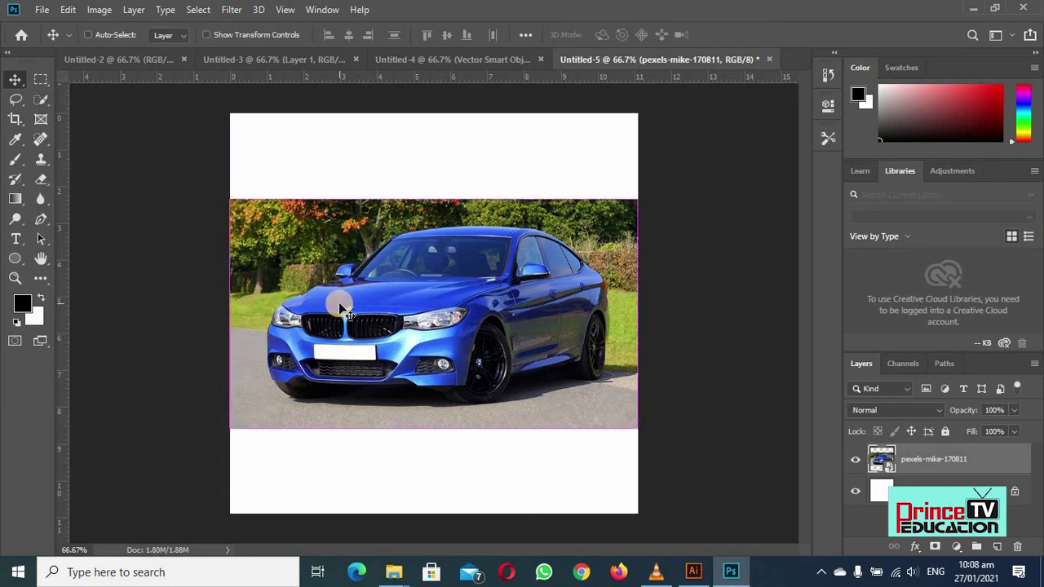
key("ctrl+t")
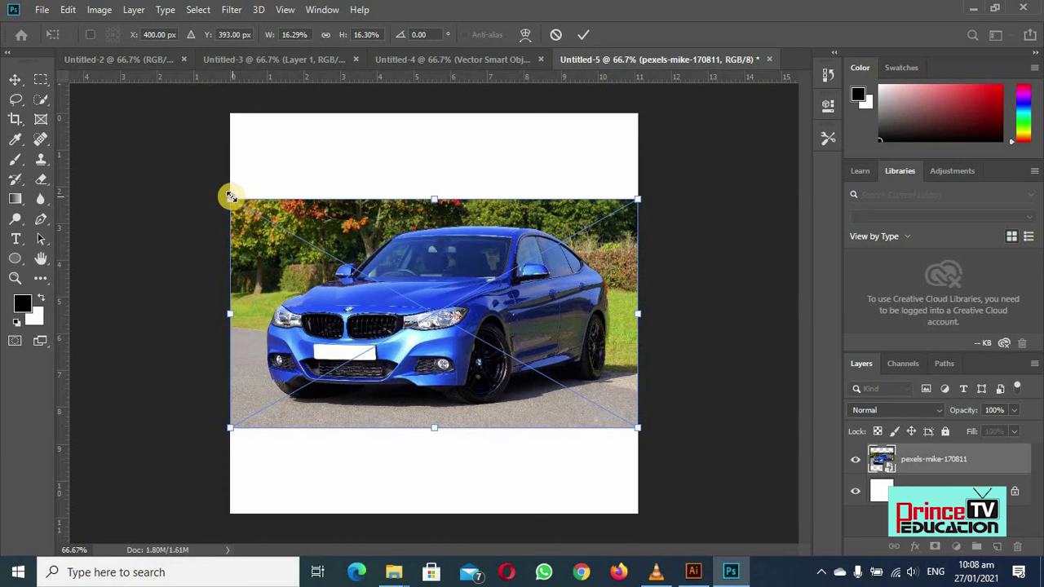
left_click_drag(231, 197, 566, 408)
left_click(585, 39)
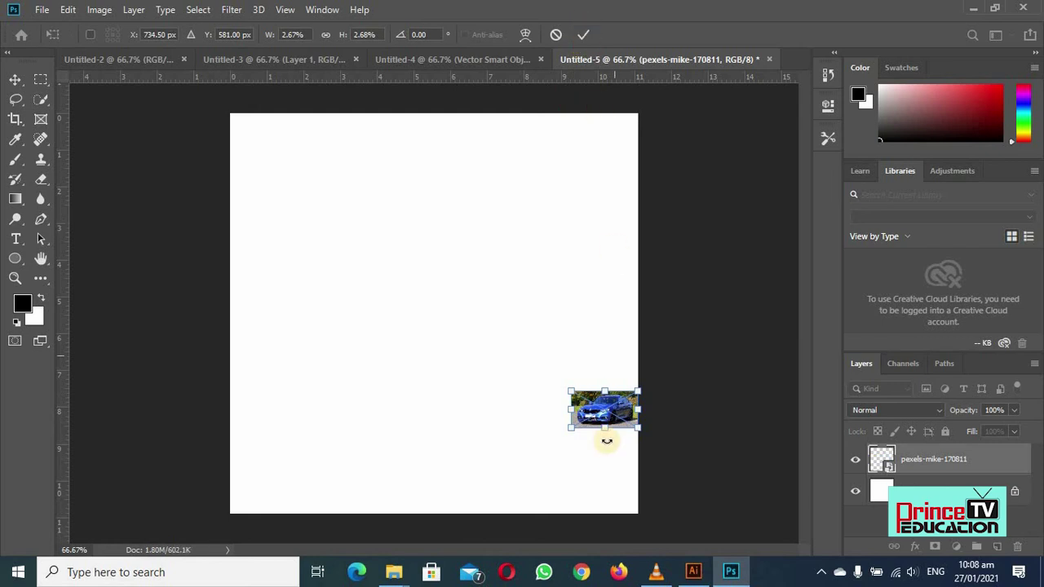
Enlarge the tiny car smart object back to about 17.3% scale and commit the transform
left_click_drag(571, 393, 241, 283)
left_click_drag(201, 270, 155, 260)
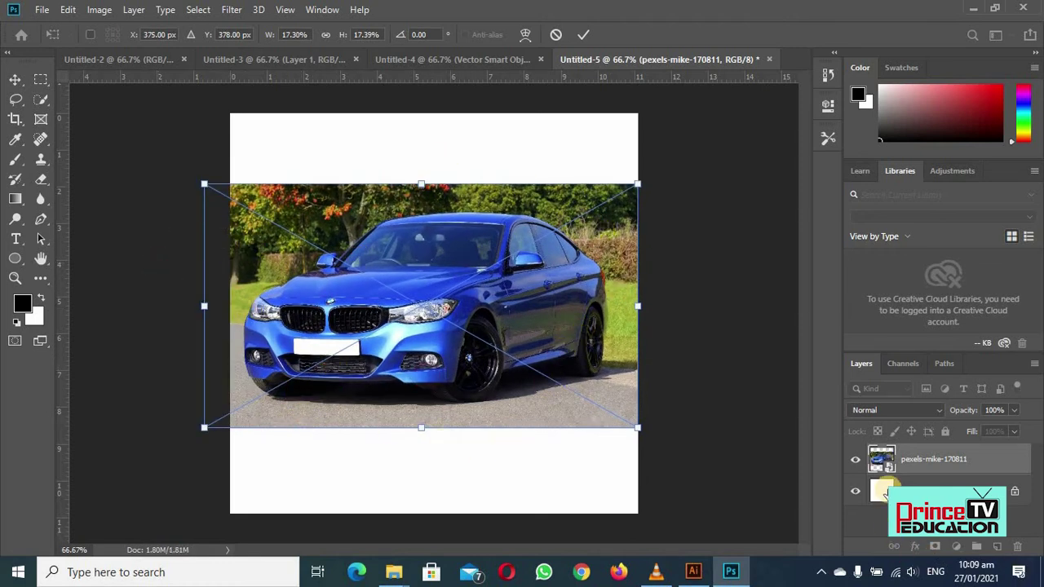
double_click(508, 222)
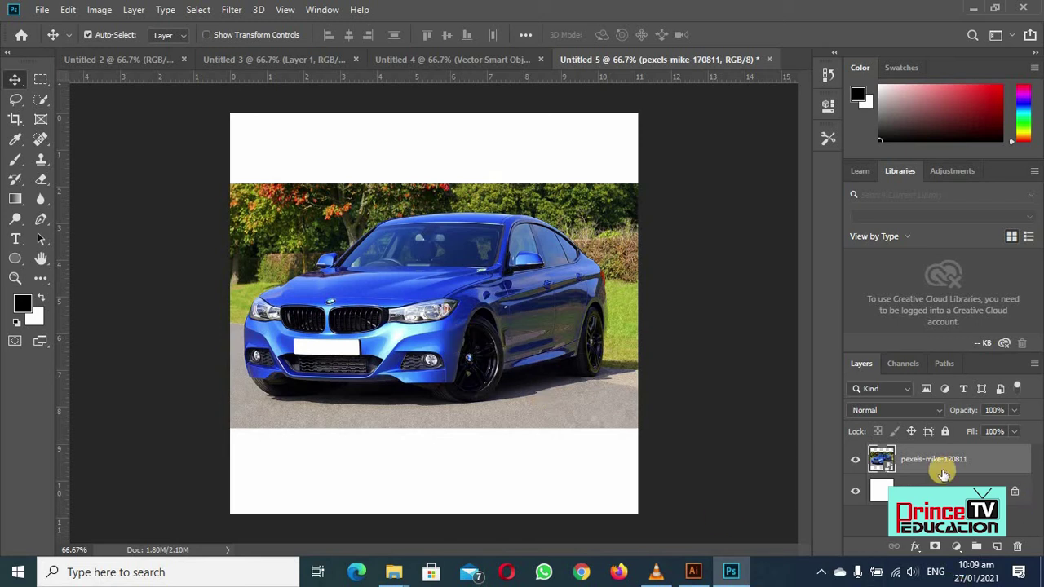
Rasterize the pexels-mike-170811 smart object layer
right_click(889, 465)
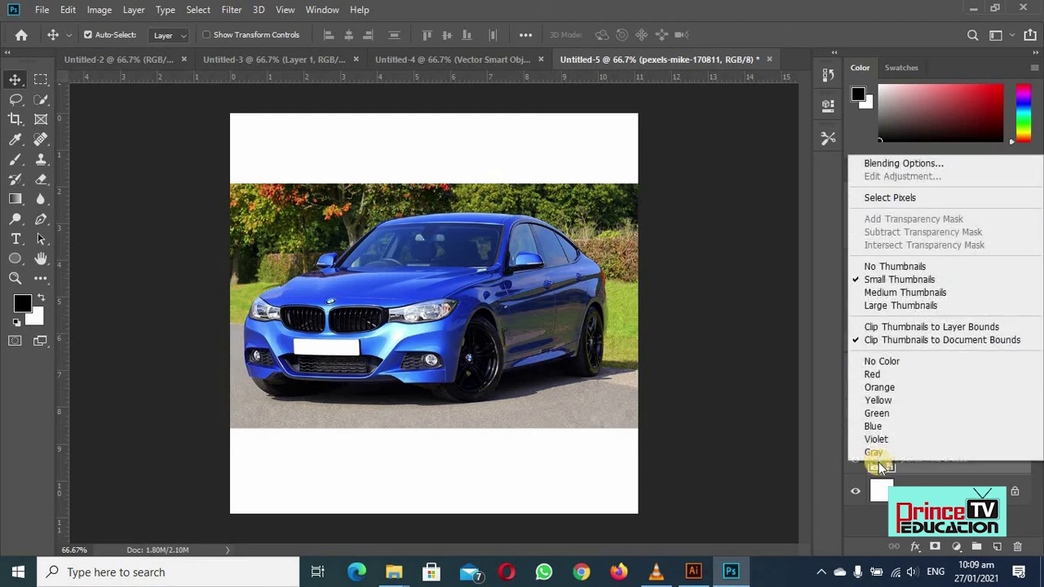
right_click(912, 461)
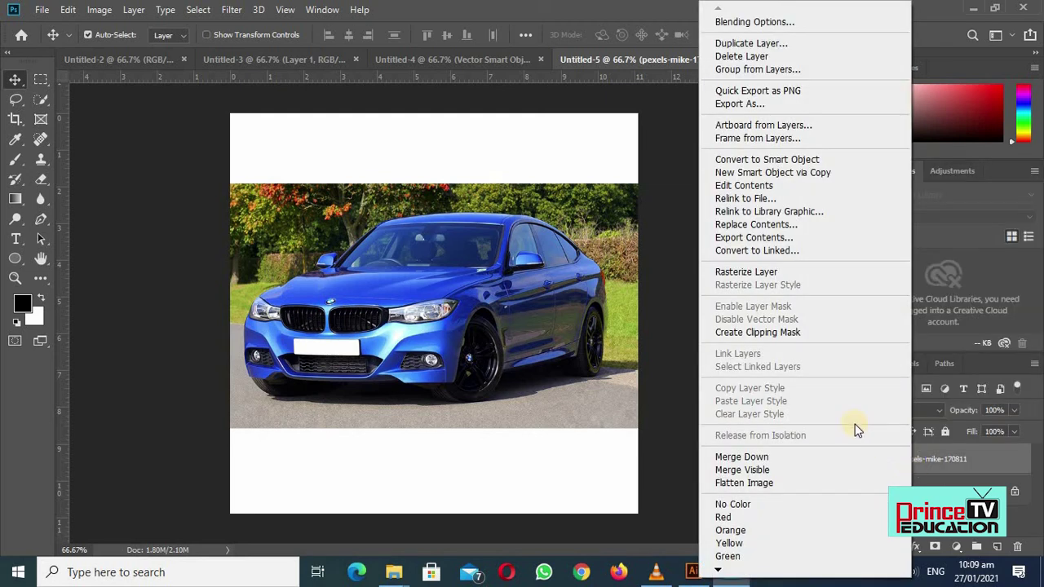
left_click(776, 278)
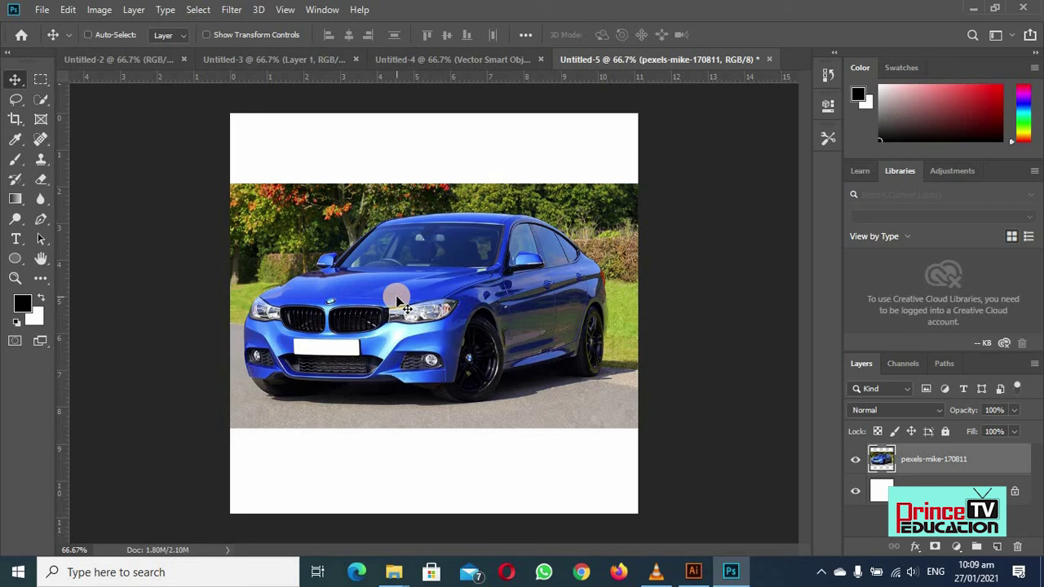
Shrink the rasterized car layer proportionally to about 7.36% of its size and commit the transform
key("ctrl+t")
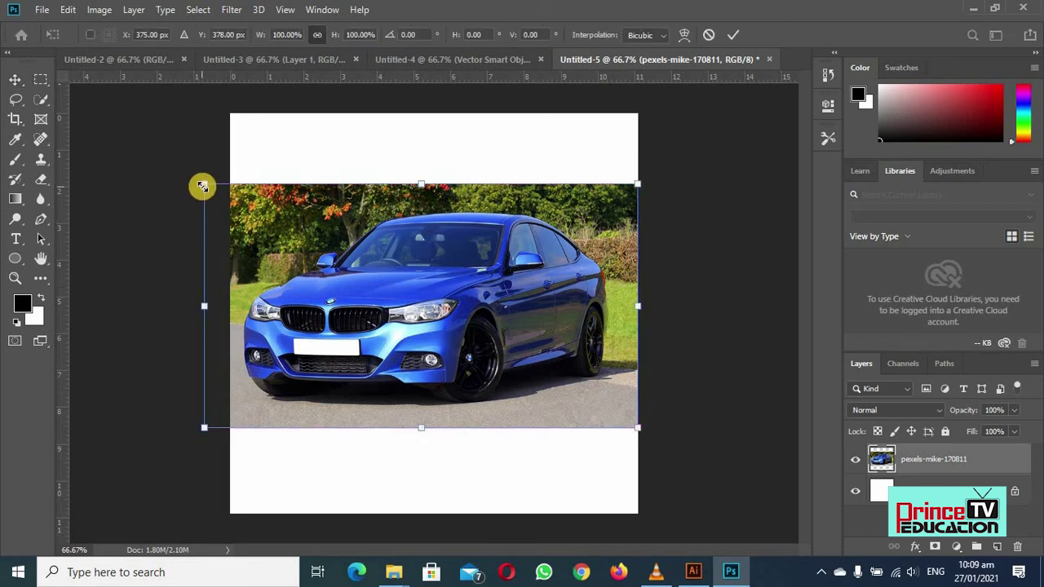
left_click_drag(203, 187, 603, 419)
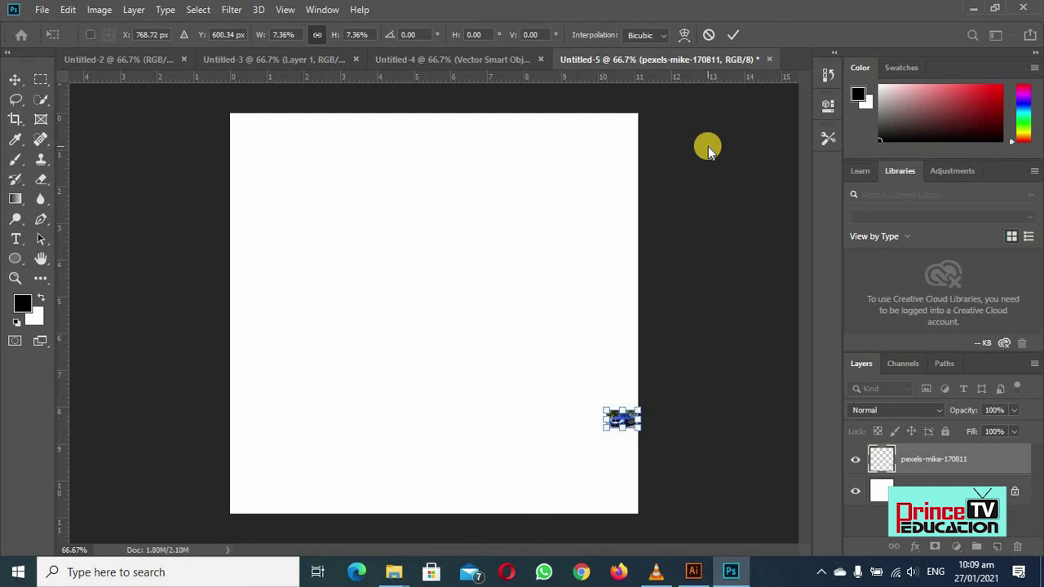
left_click(734, 35)
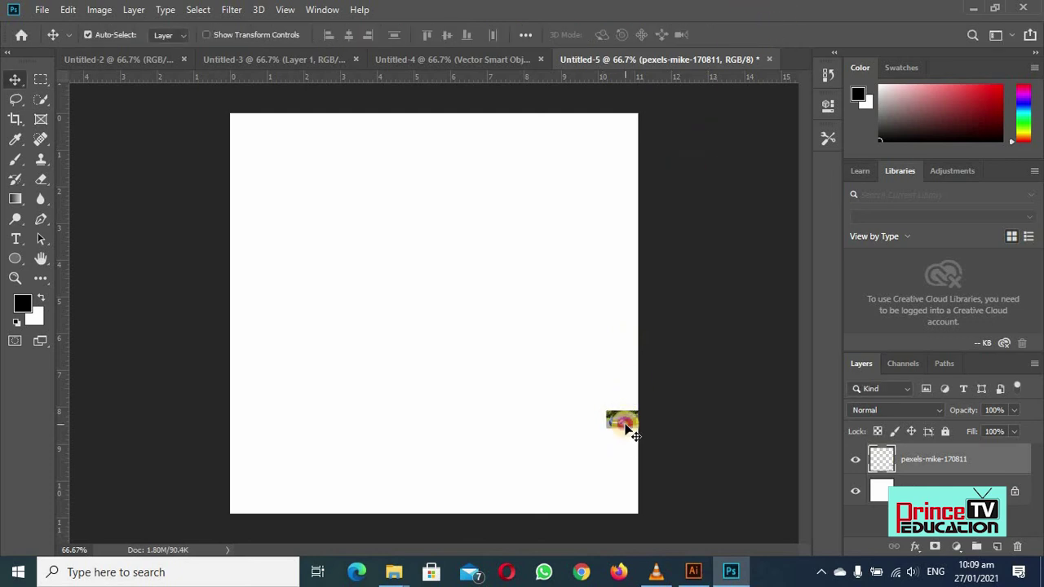
Enlarge the tiny rasterized car layer proportionally to about 1398% and undo the enlargement
key("ctrl")
key("ctrl+t")
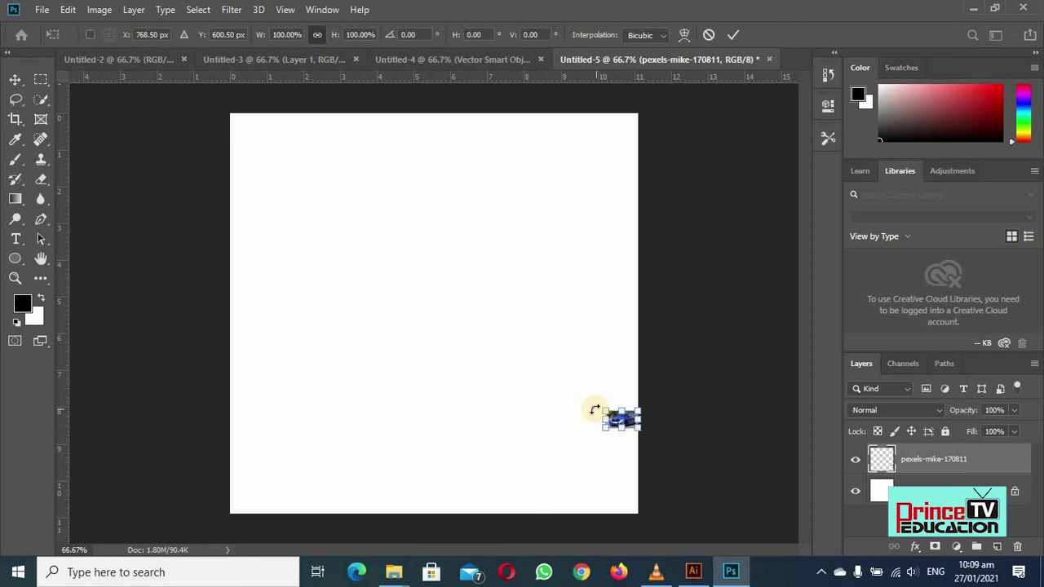
left_click_drag(528, 387, 133, 272)
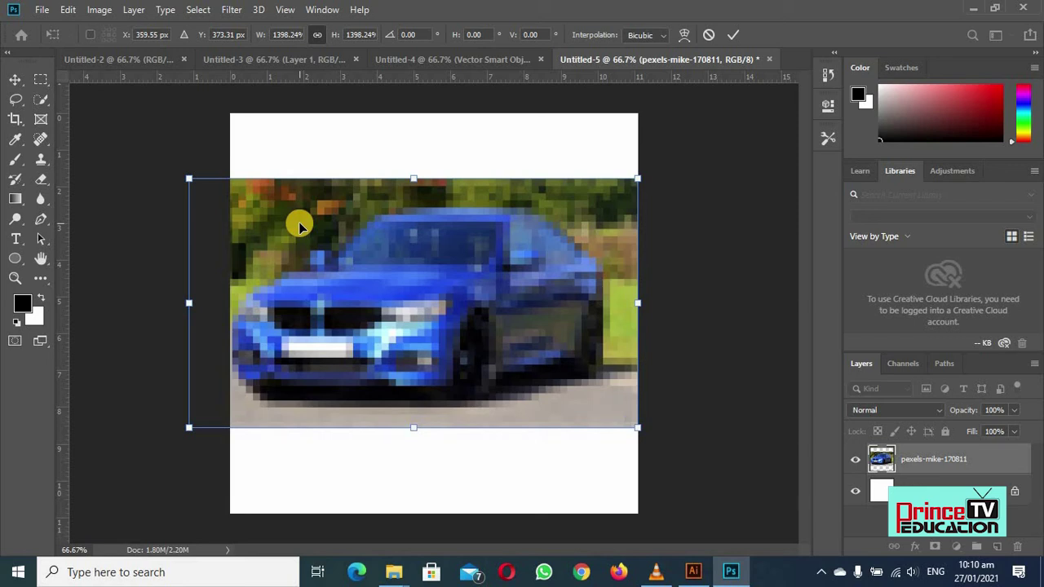
key("ctrl+z")
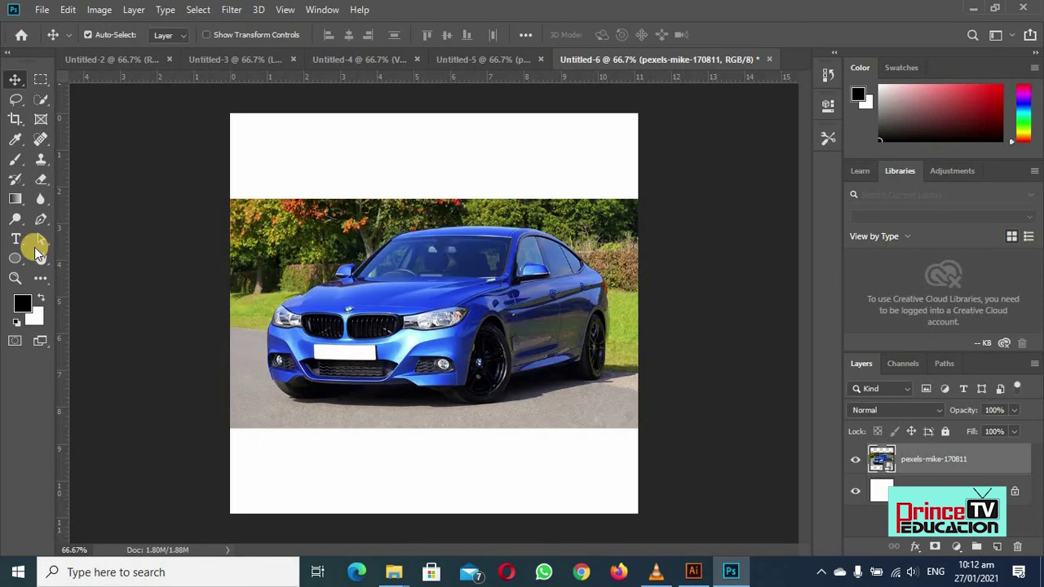
Check the Spot Healing Brush on the Untitled-6 car smart object, comparing it with the layers in Untitled-5 and Untitled-4
left_click(42, 143)
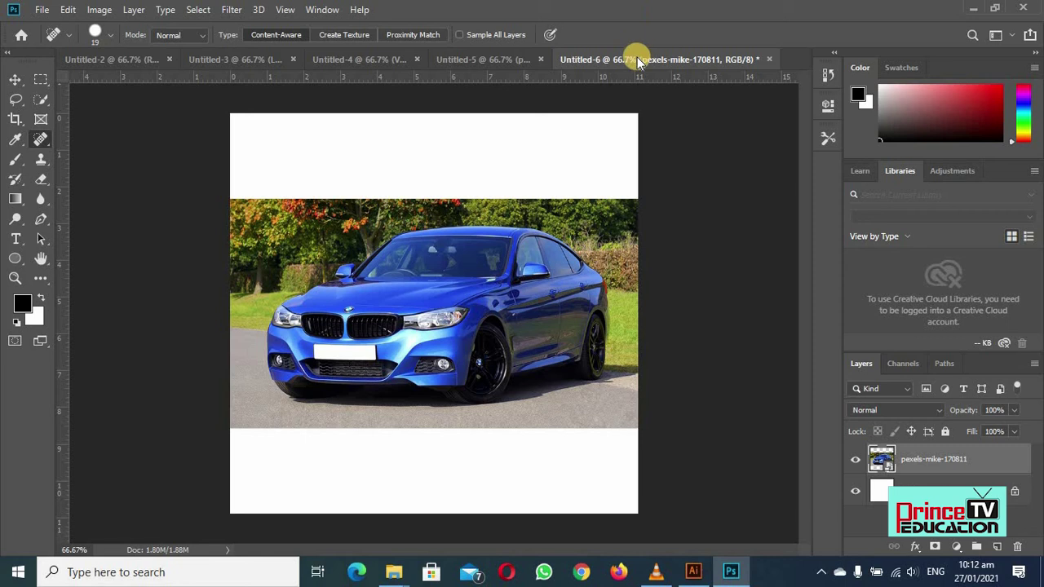
left_click(495, 60)
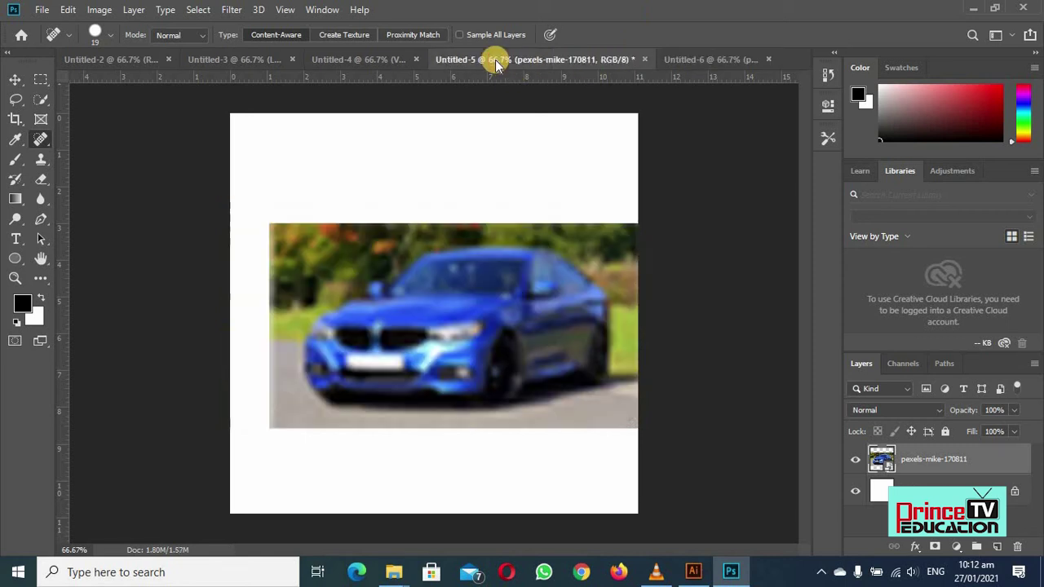
left_click(386, 62)
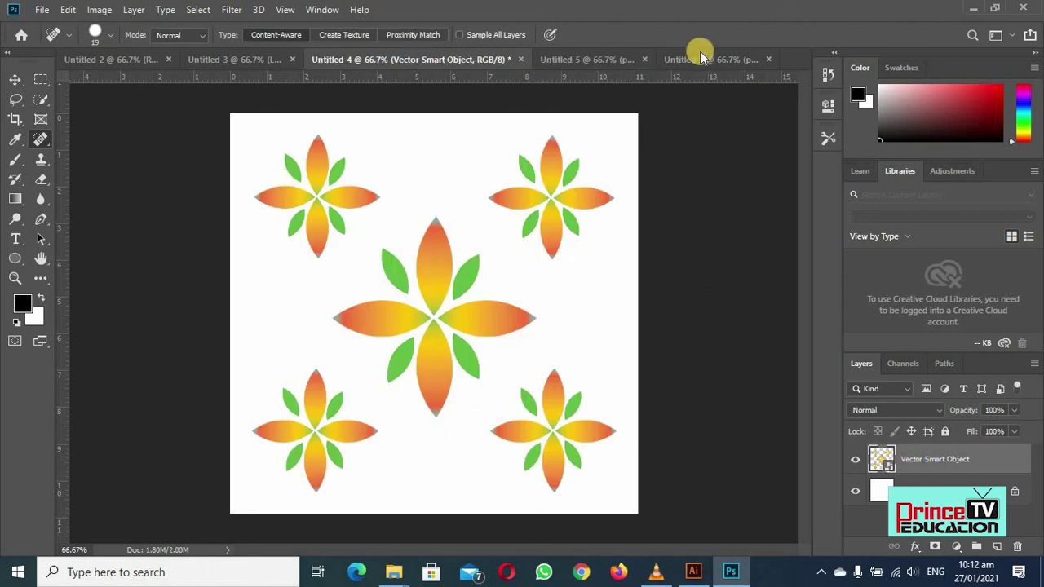
left_click(696, 57)
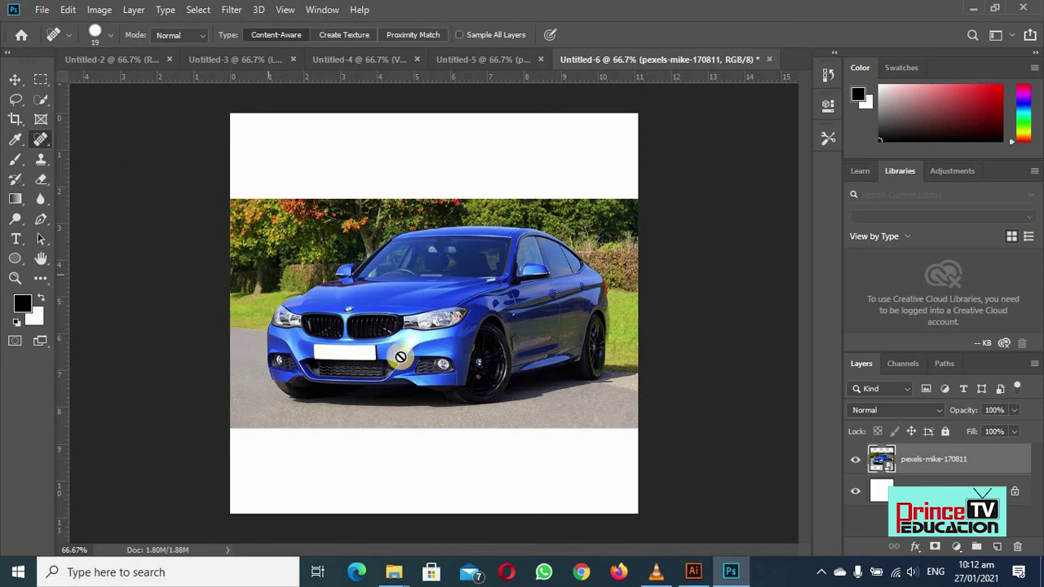
Open the contents of the car smart object in Untitled-6 and erase looping freehand strokes across the photo
double_click(883, 461)
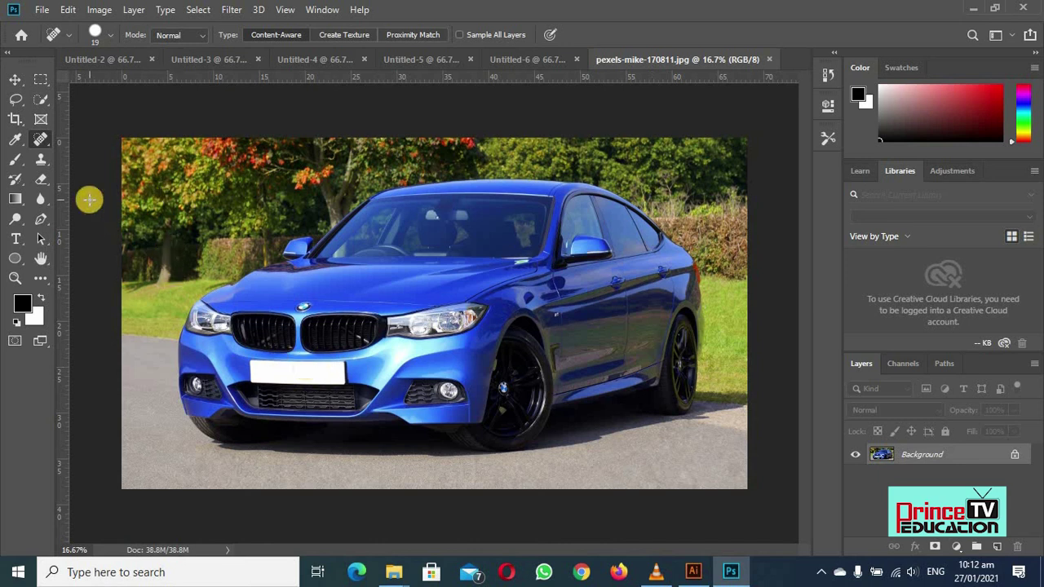
left_click(42, 183)
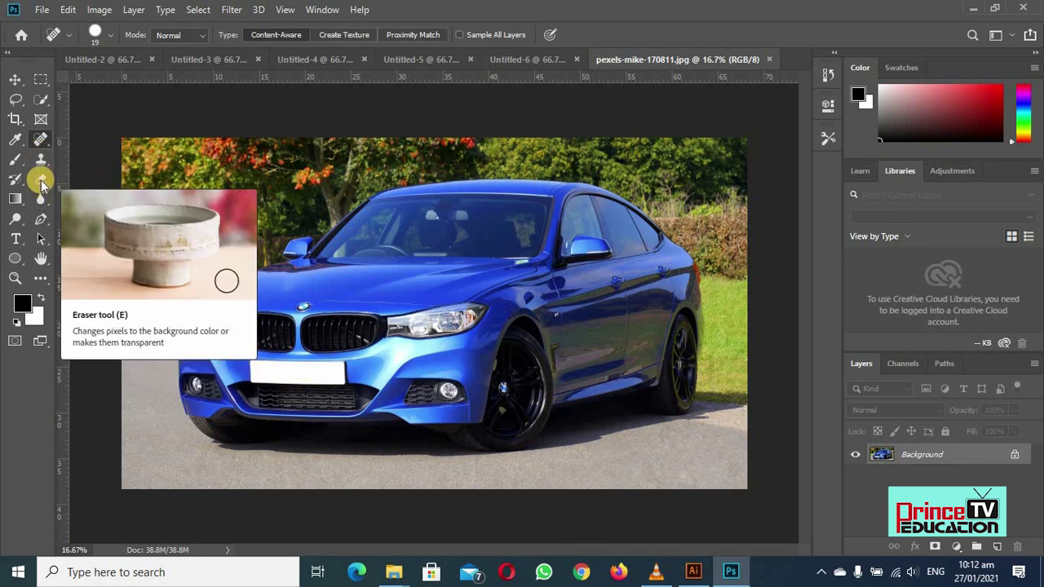
mouse_move(237, 196)
left_mouse_down()
mouse_move(447, 158)
mouse_move(248, 386)
mouse_move(376, 323)
left_mouse_up()
mouse_move(593, 194)
left_mouse_down()
mouse_move(440, 246)
mouse_move(468, 213)
mouse_move(278, 253)
mouse_move(434, 316)
mouse_move(562, 390)
mouse_move(639, 169)
mouse_move(695, 157)
mouse_move(634, 214)
mouse_move(496, 188)
mouse_move(310, 318)
mouse_move(205, 339)
mouse_move(209, 218)
mouse_move(295, 124)
mouse_move(475, 158)
mouse_move(463, 195)
mouse_move(577, 237)
mouse_move(616, 331)
mouse_move(551, 366)
mouse_move(577, 393)
mouse_move(519, 336)
mouse_move(461, 238)
mouse_move(468, 261)
mouse_move(371, 310)
left_mouse_up()
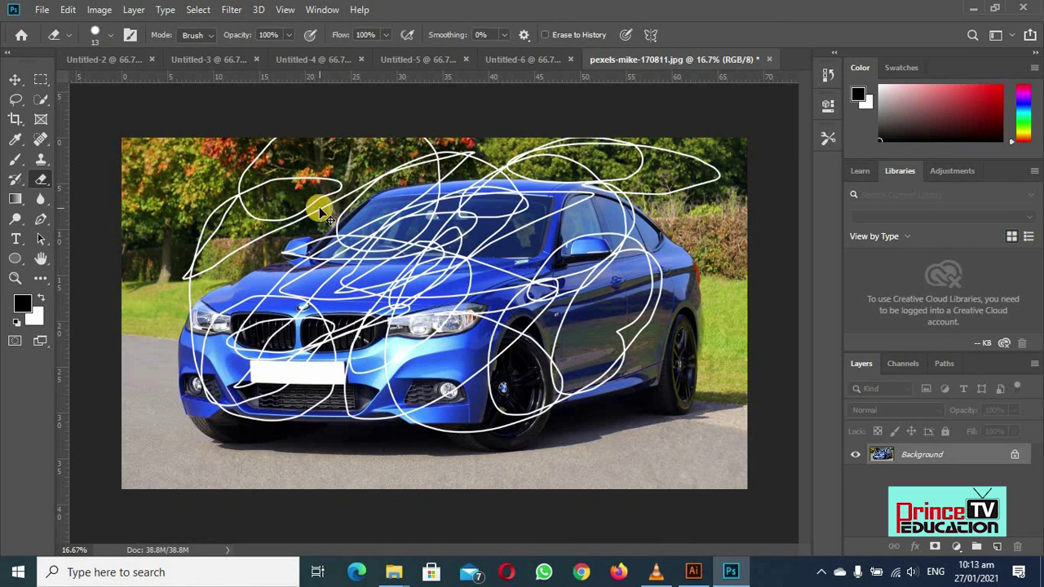
Save the edited smart object contents as a progressive JPEG at quality 8 and return to Untitled-6
key("ctrl+s")
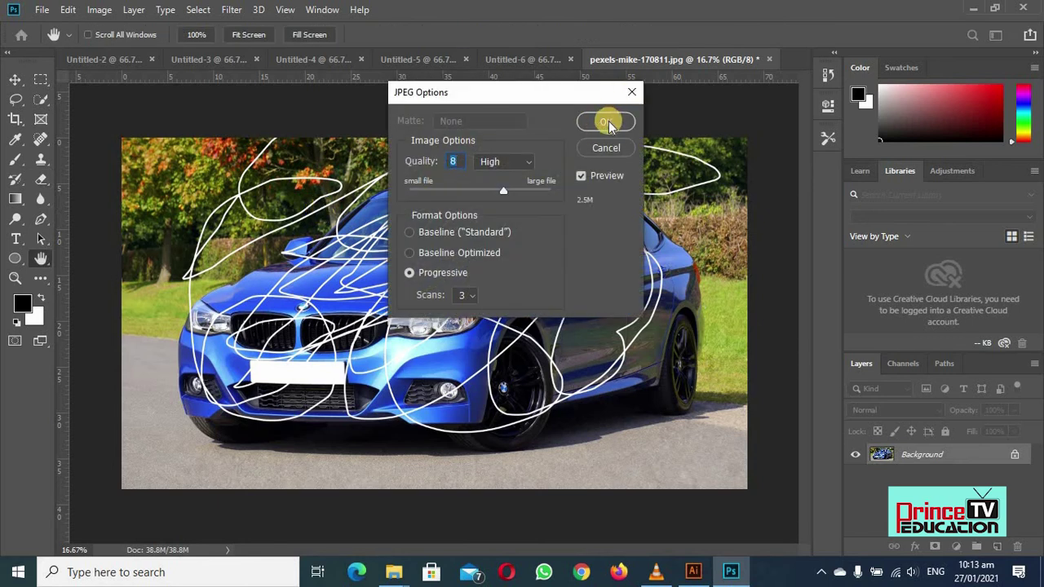
left_click(607, 123)
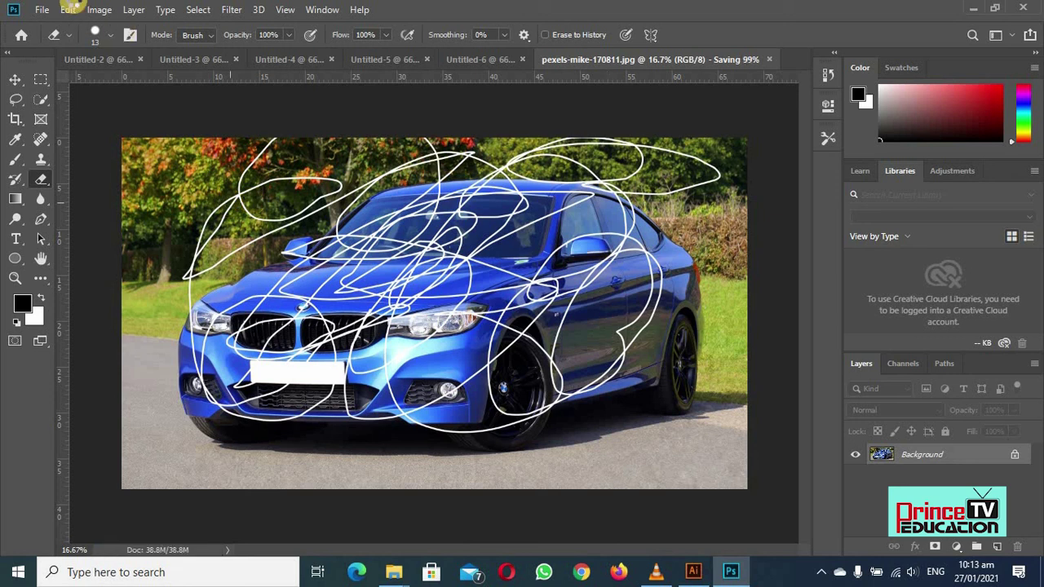
left_click(41, 10)
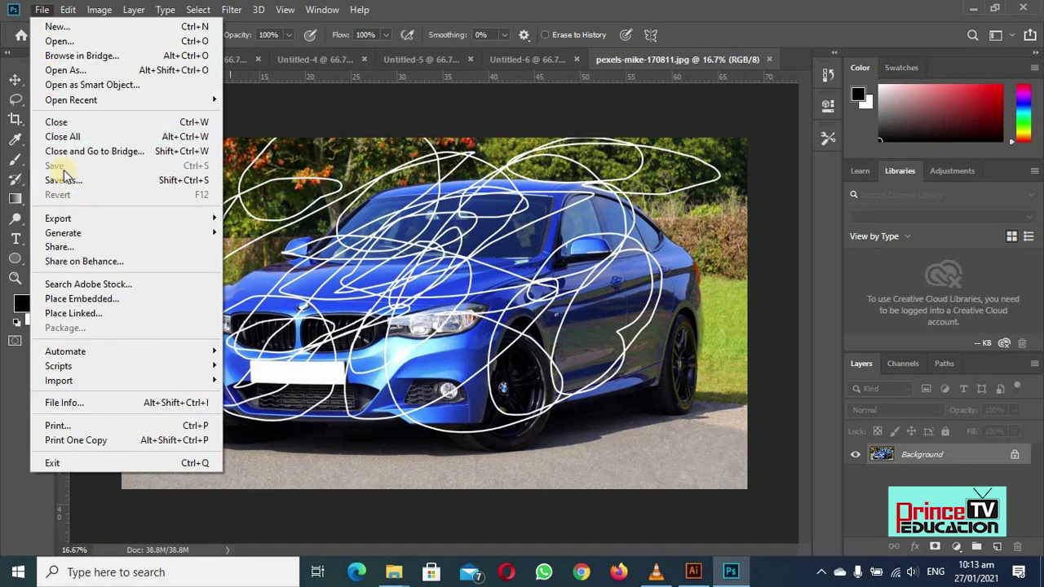
left_click(641, 7)
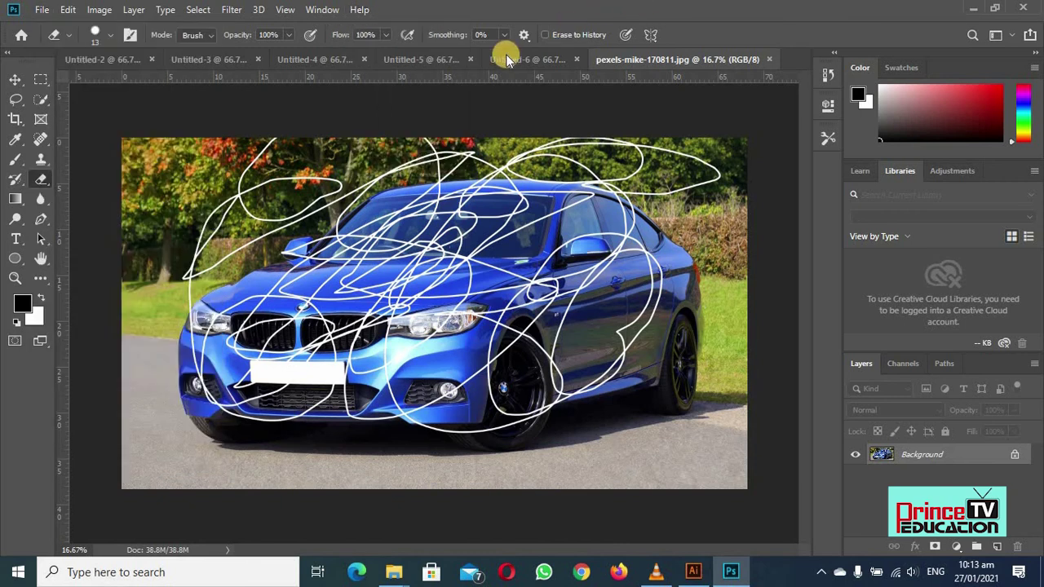
left_click(507, 59)
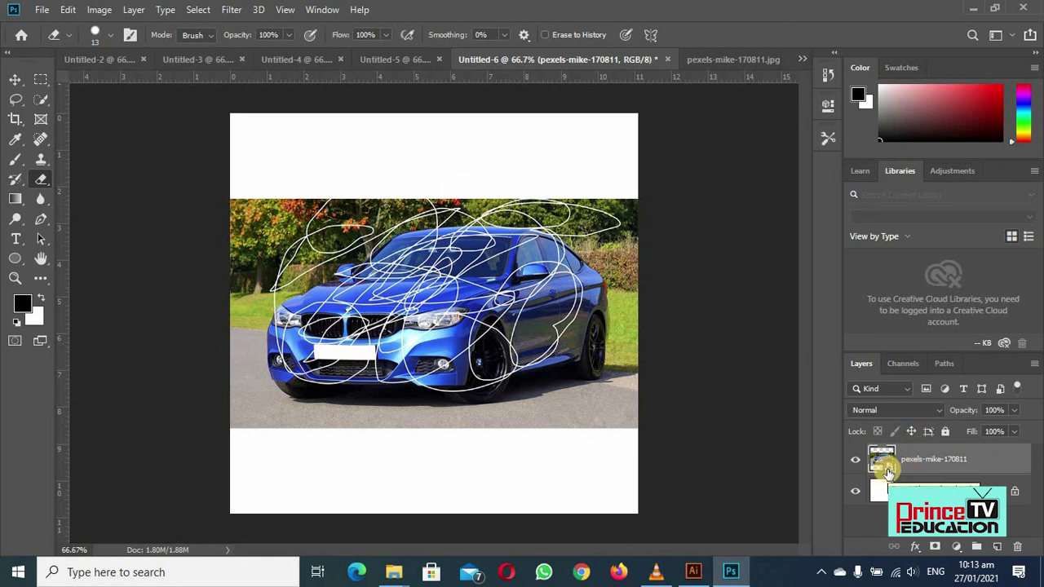
Switch to the Untitled-4 document and open the flower Vector Smart Object's contents for editing in Illustrator
left_click(380, 58)
left_click(297, 60)
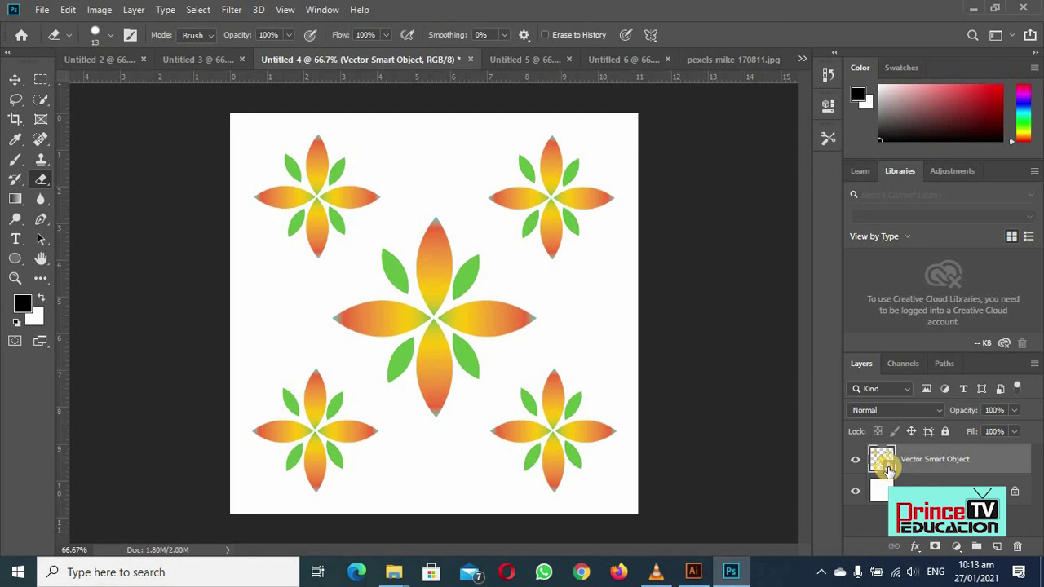
double_click(889, 469)
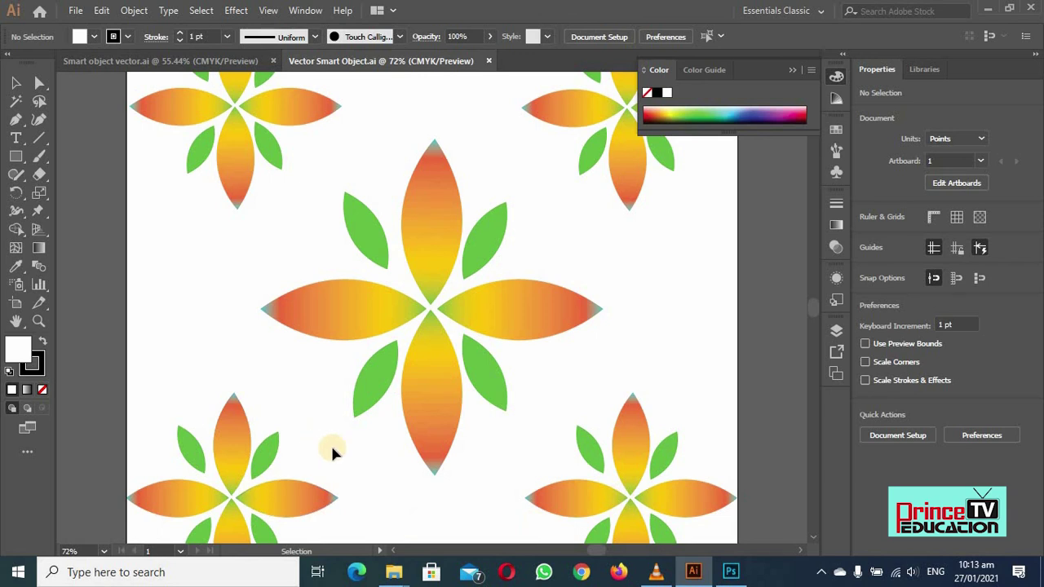
Isolate the flower pattern's group and ungroup the large central flower into separate petals and leaves
left_click(420, 214)
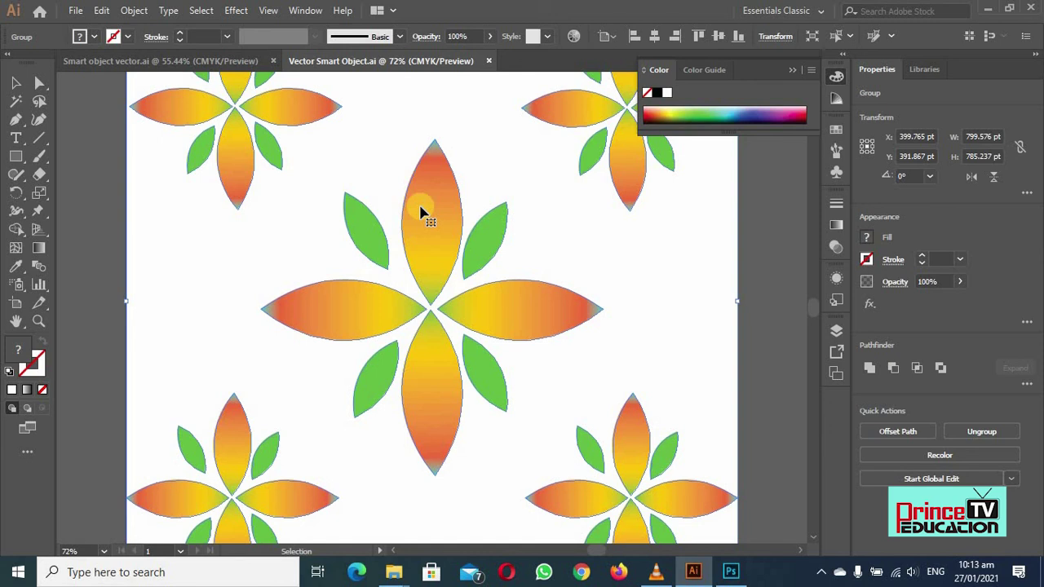
double_click(420, 213)
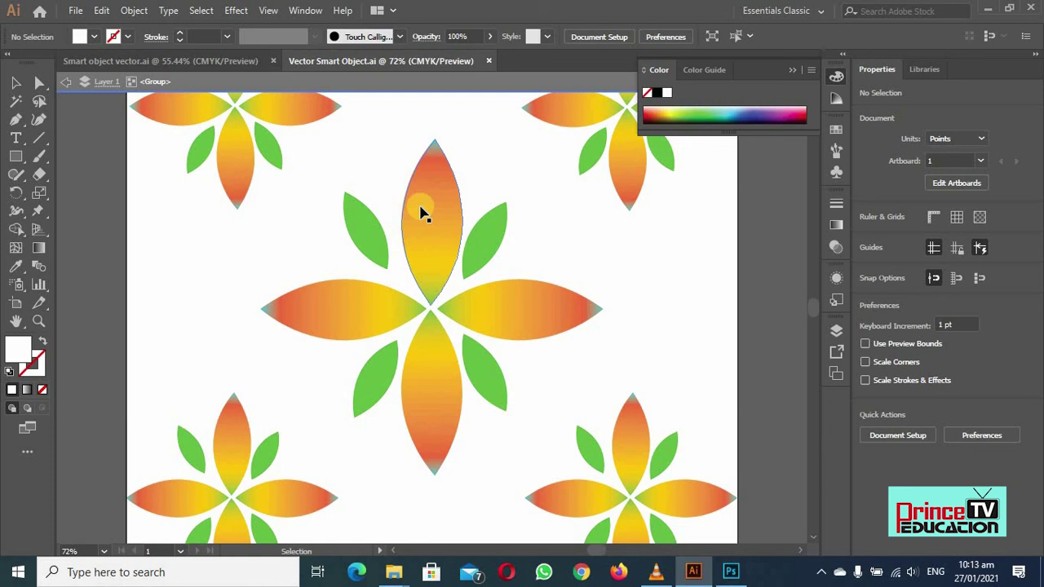
left_click(730, 108)
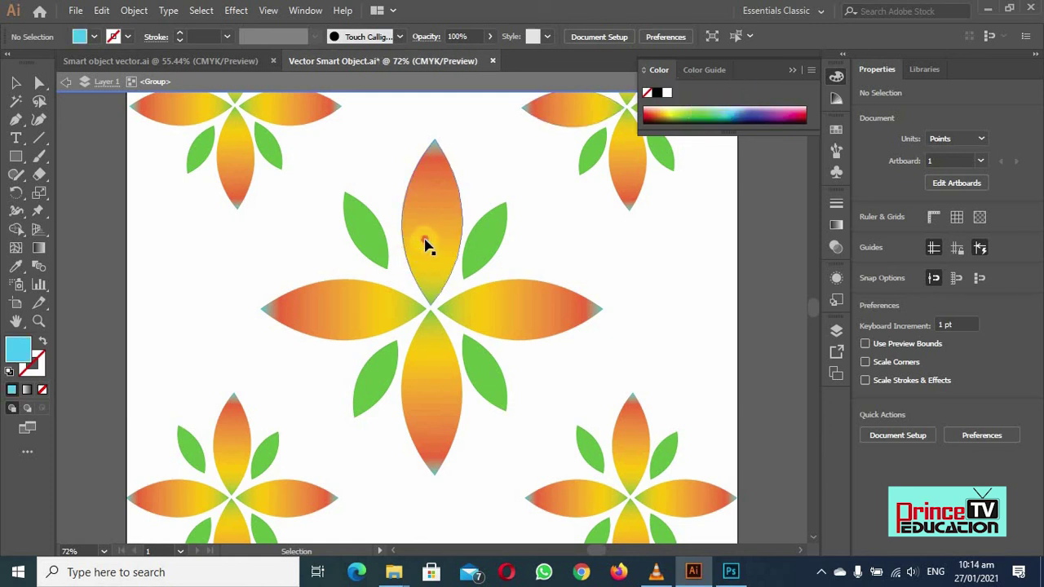
left_click(424, 240)
left_click(17, 85)
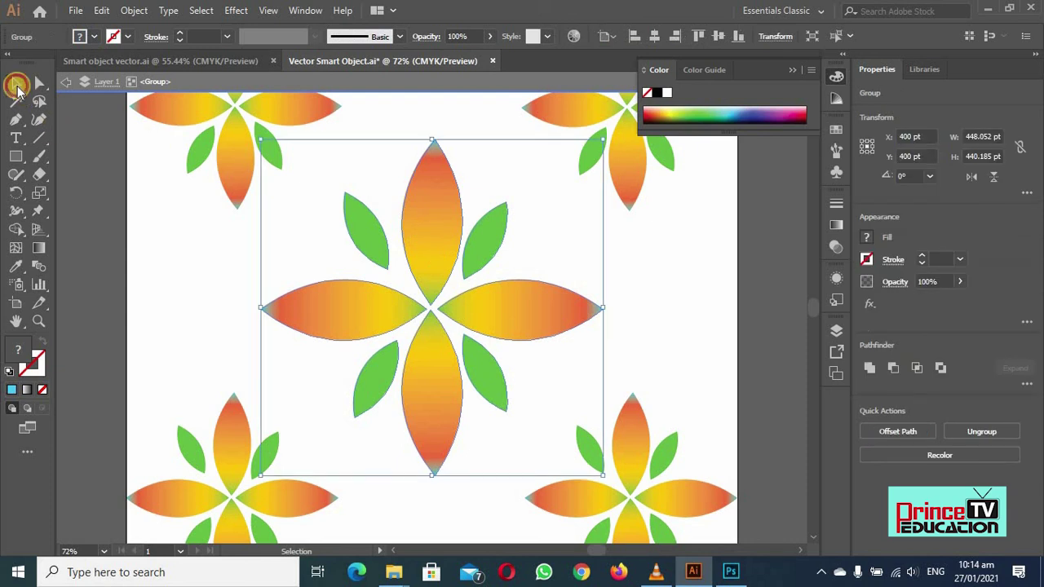
left_click(424, 199)
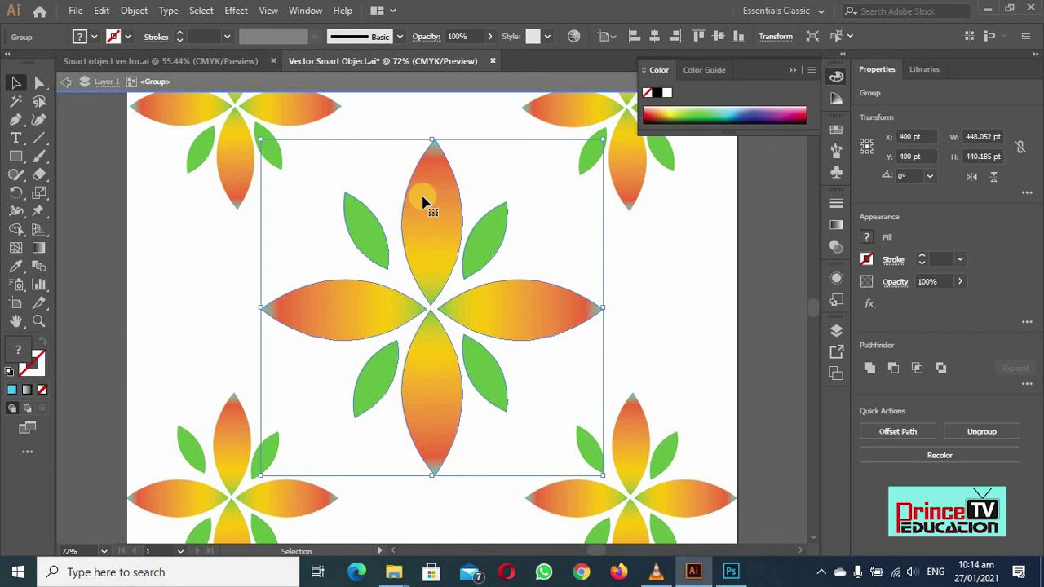
left_click(441, 200)
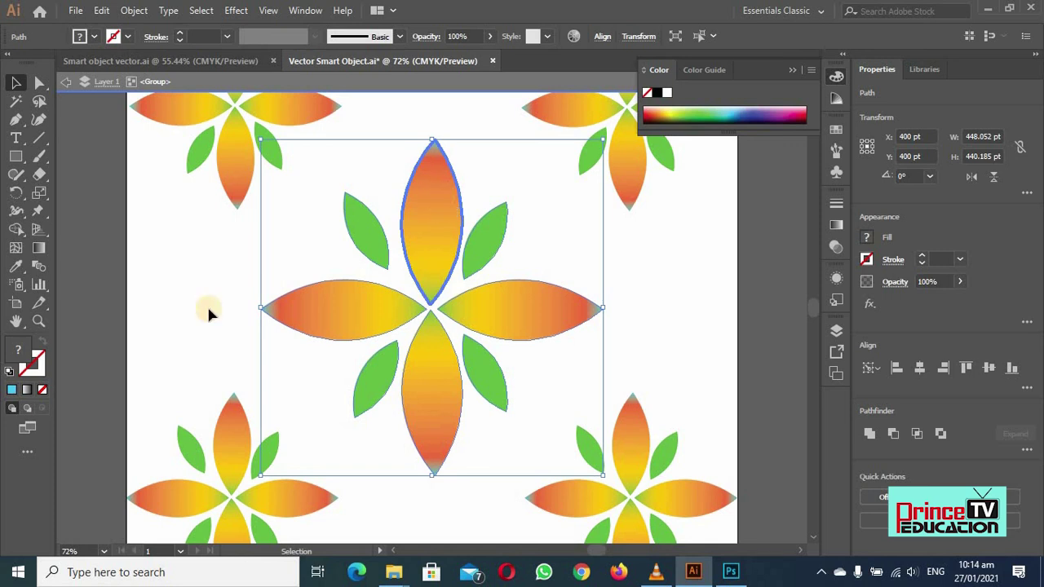
left_click(517, 215)
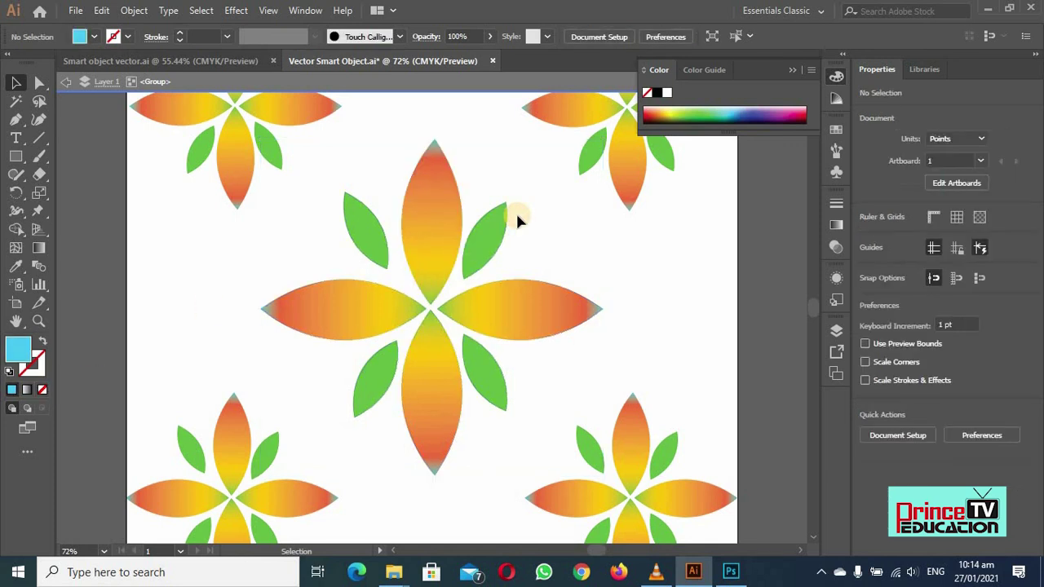
Change the fill of the central flower's upper petal to solid turquoise and dismiss the Freeform Gradient tips
left_click(430, 214)
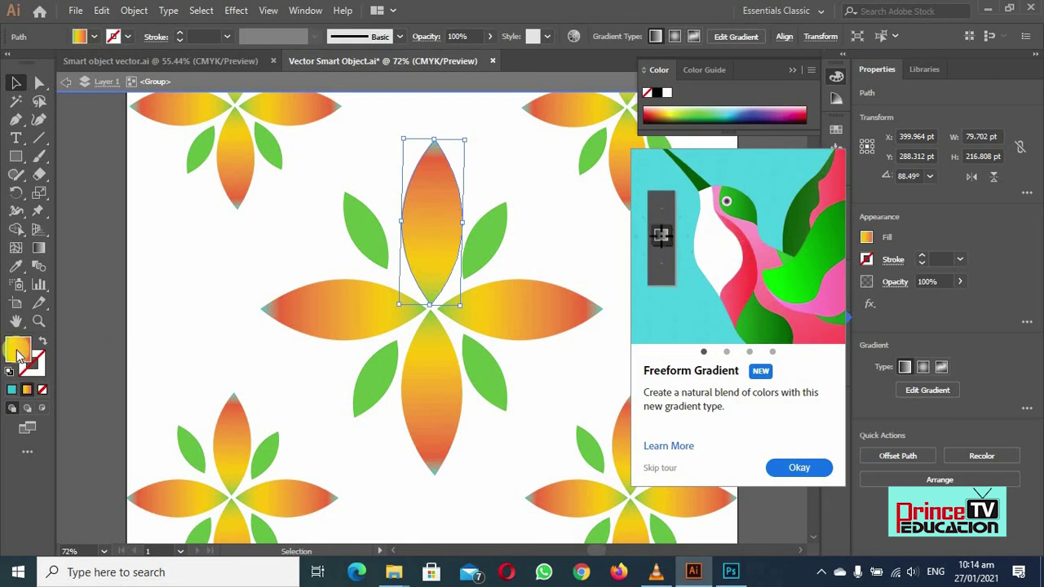
left_click(14, 396)
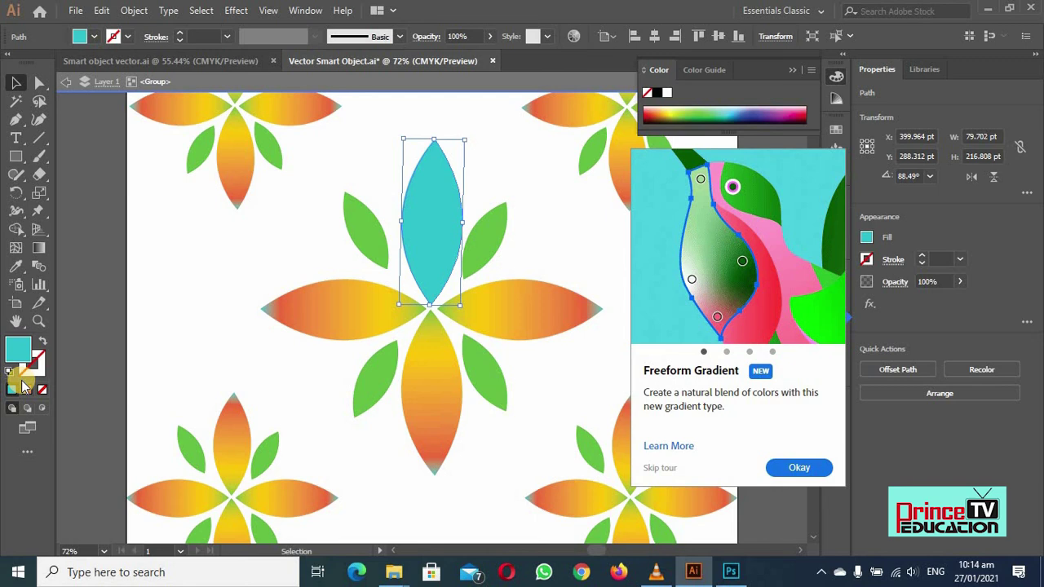
left_click(490, 159)
left_click(807, 470)
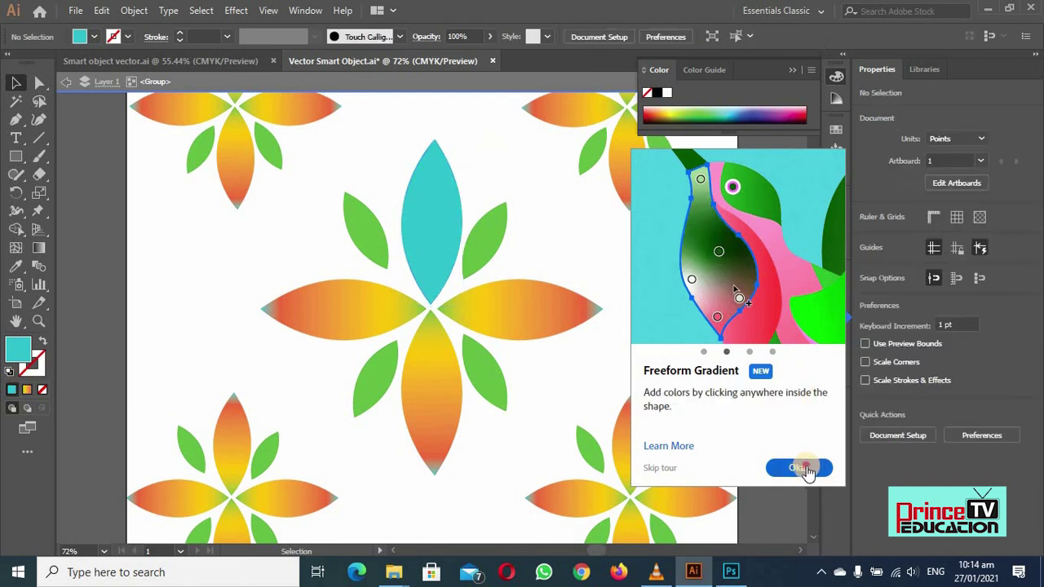
left_click(806, 469)
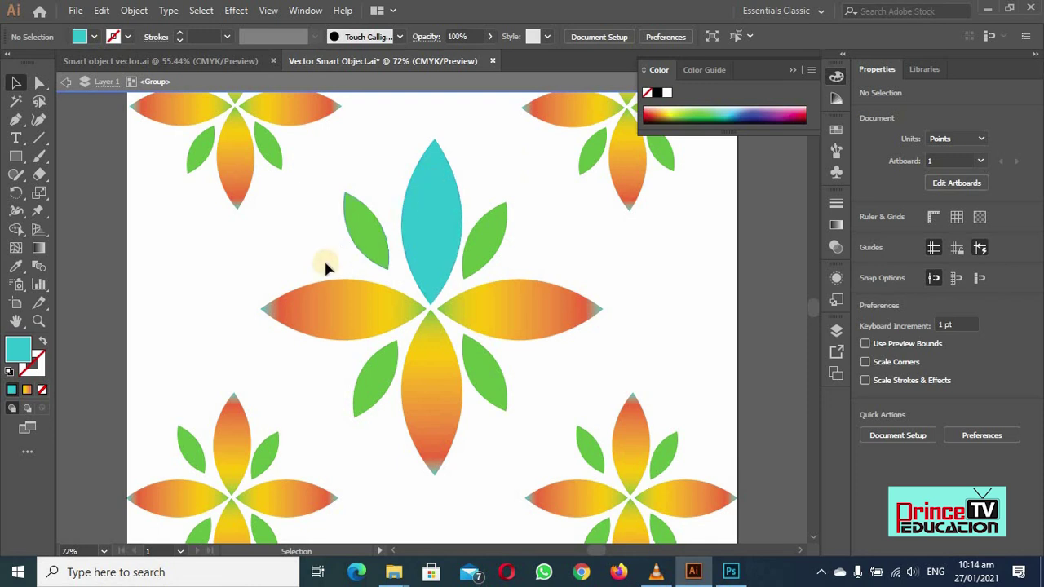
Leave the isolated group, save the edited Vector Smart Object contents and switch back to the Untitled-4 document in Photoshop
key("a")
key("ctrl+s")
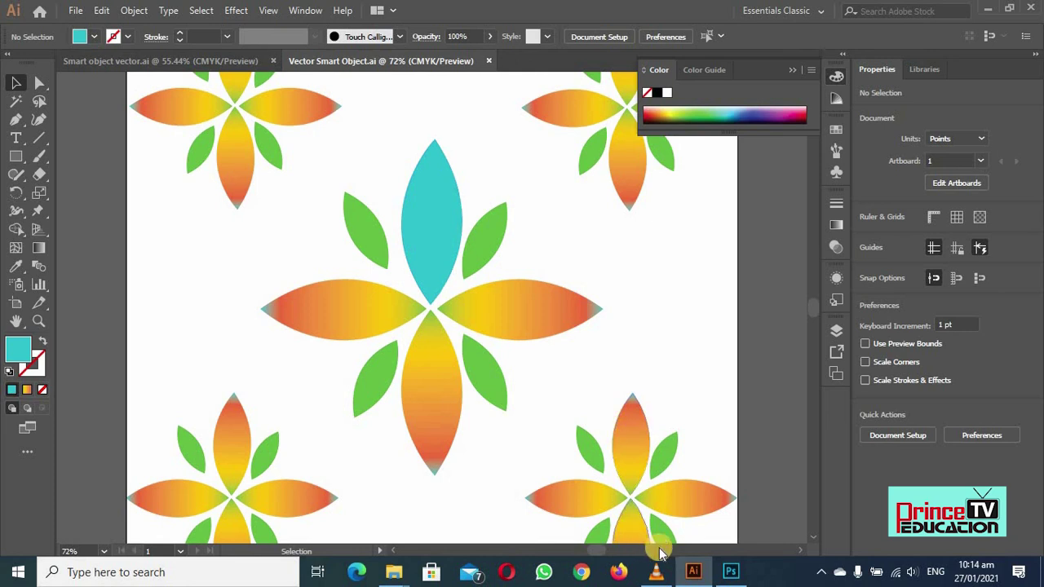
left_click(731, 572)
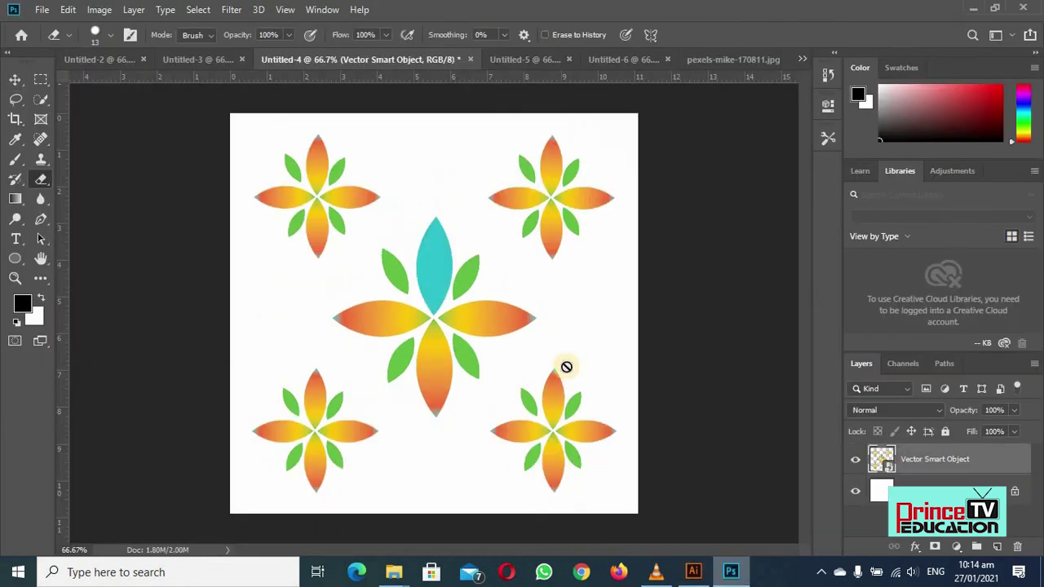